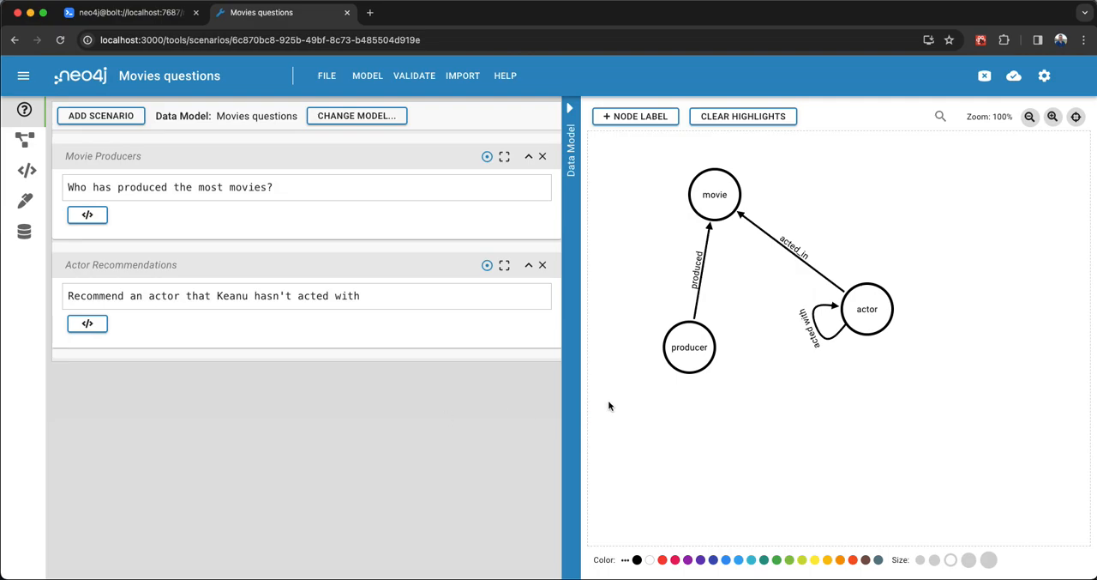
Open the data model of the Movies questions project and reload the page.
left_click(27, 143)
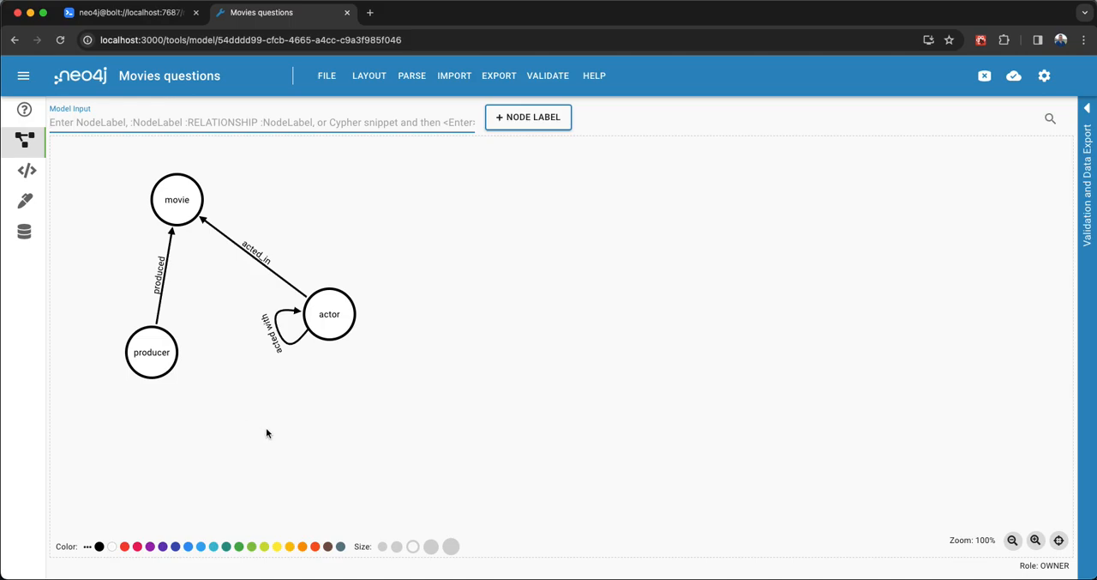
left_click(332, 330)
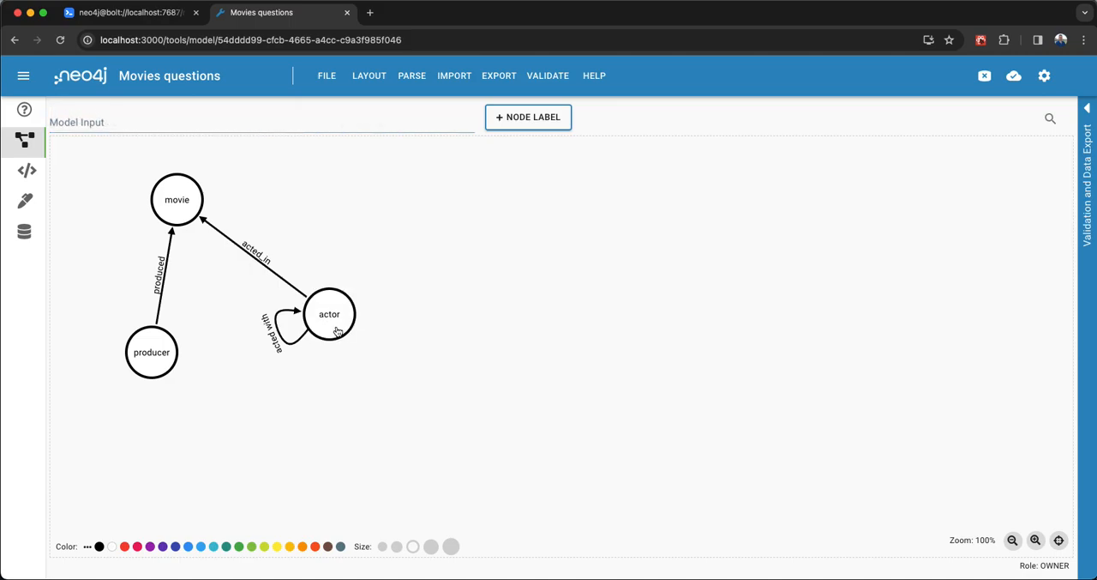
left_click(335, 332)
key("super+r")
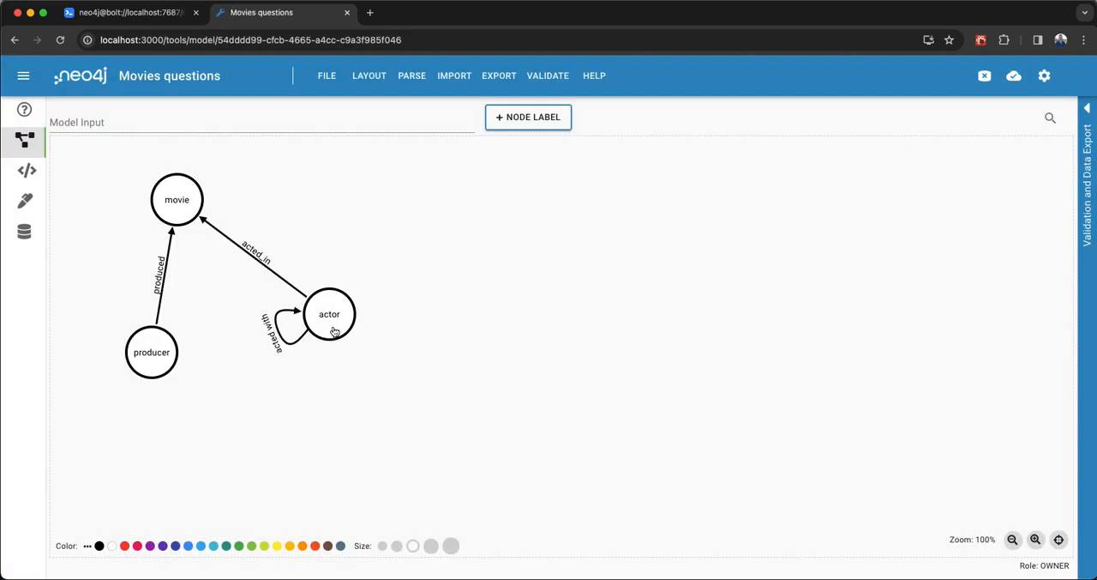
Add a property called name with reference data "keanu" to the actor node.
left_click(334, 332)
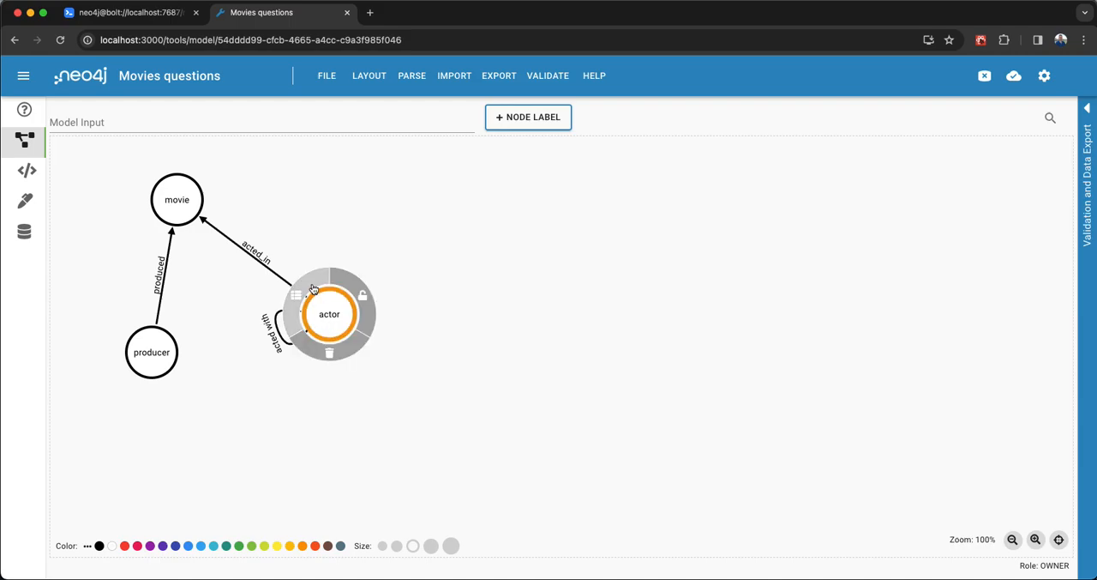
left_click(313, 290)
left_click(222, 387)
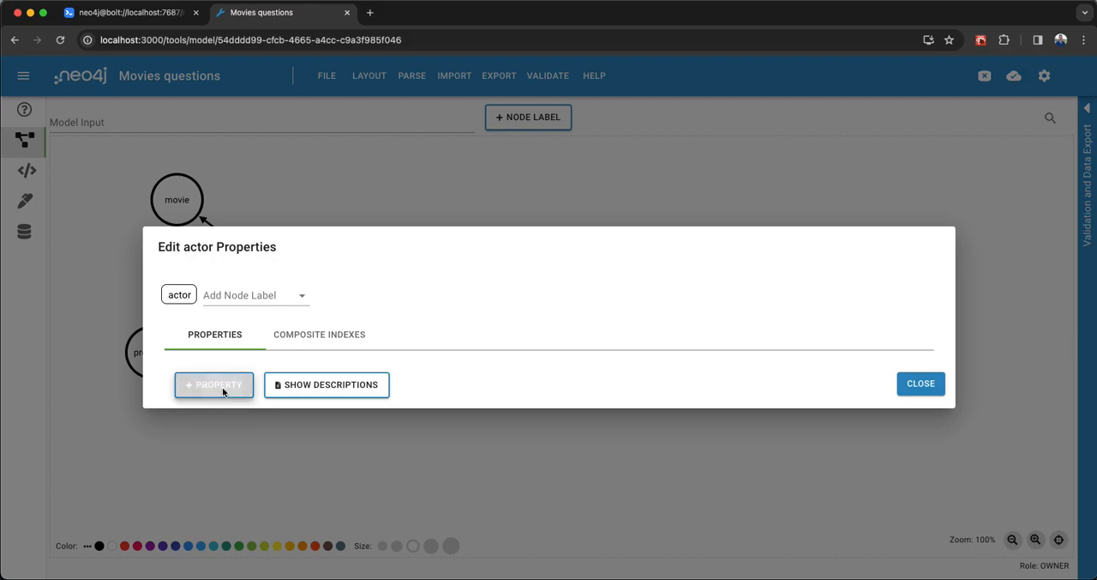
type("name")
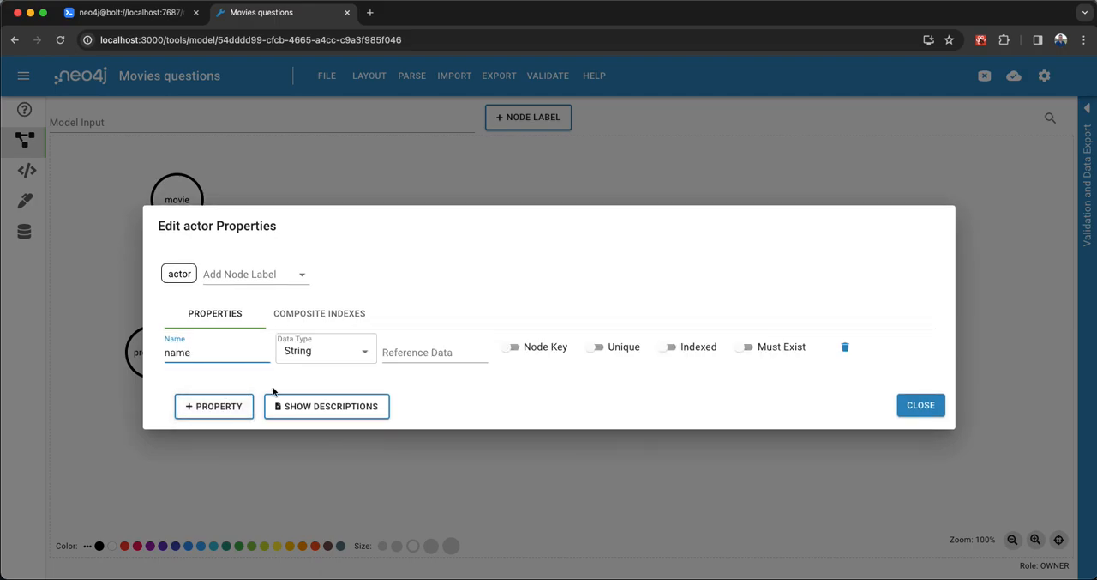
left_click(421, 352)
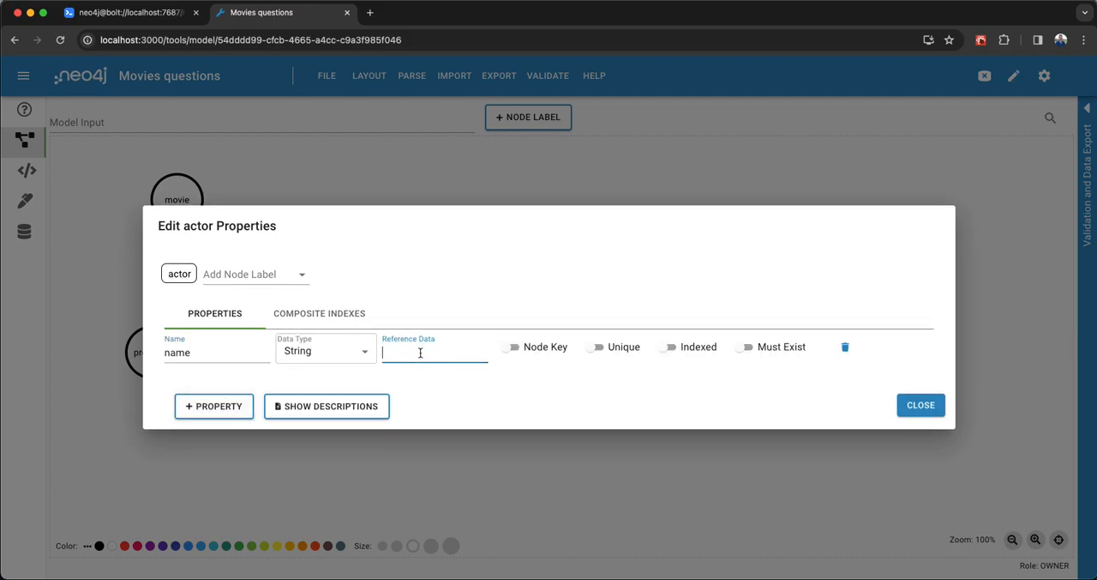
type("keanu")
left_click(909, 409)
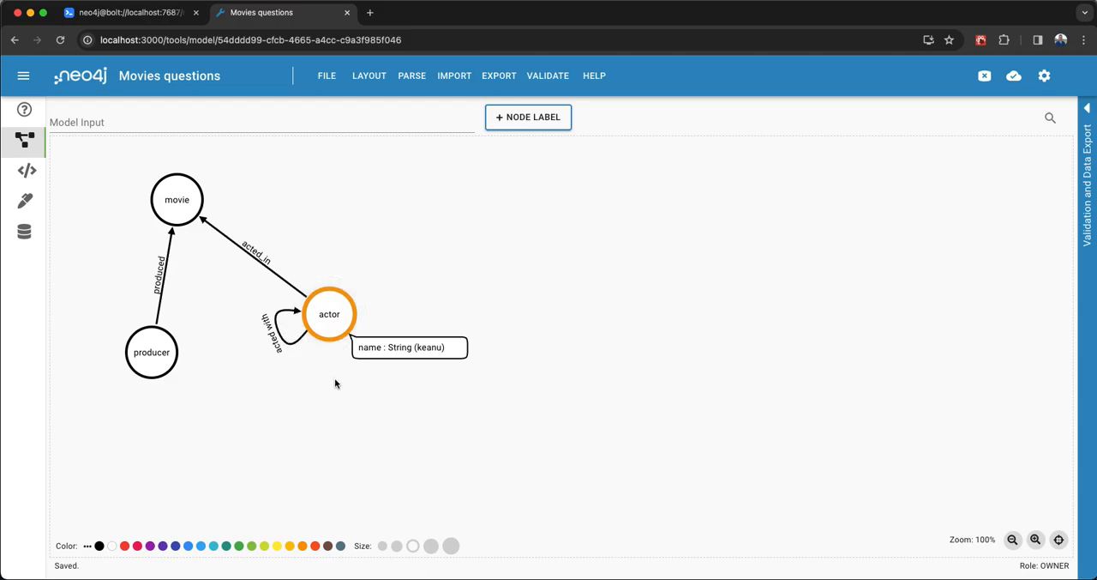
Create a second node connected from the keanu actor, label it actor, and place it farther to the right.
left_click_drag(357, 326, 514, 325)
double_click(514, 322)
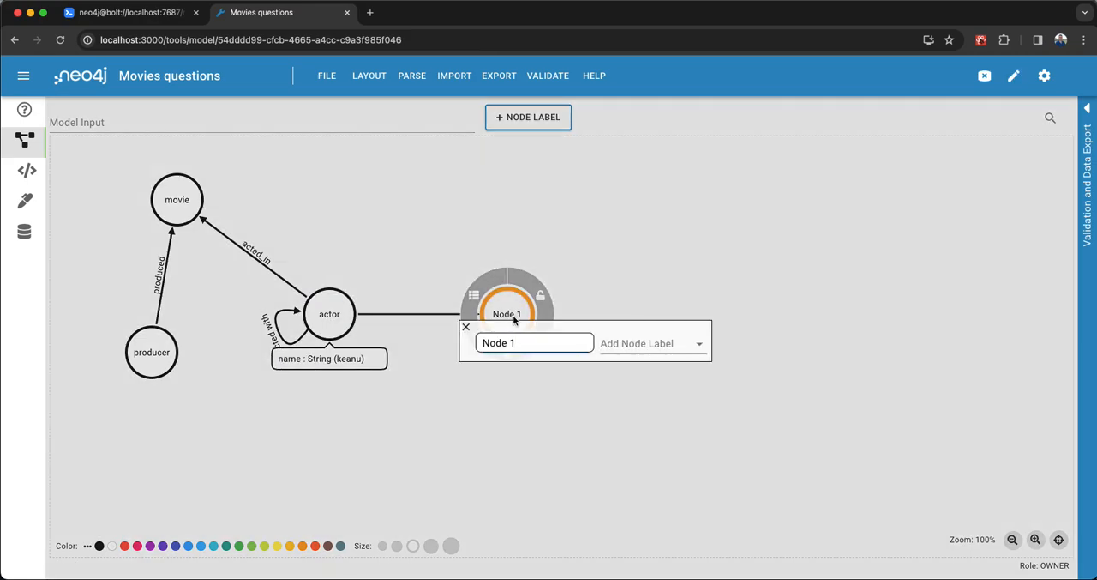
type("actor")
key("Return")
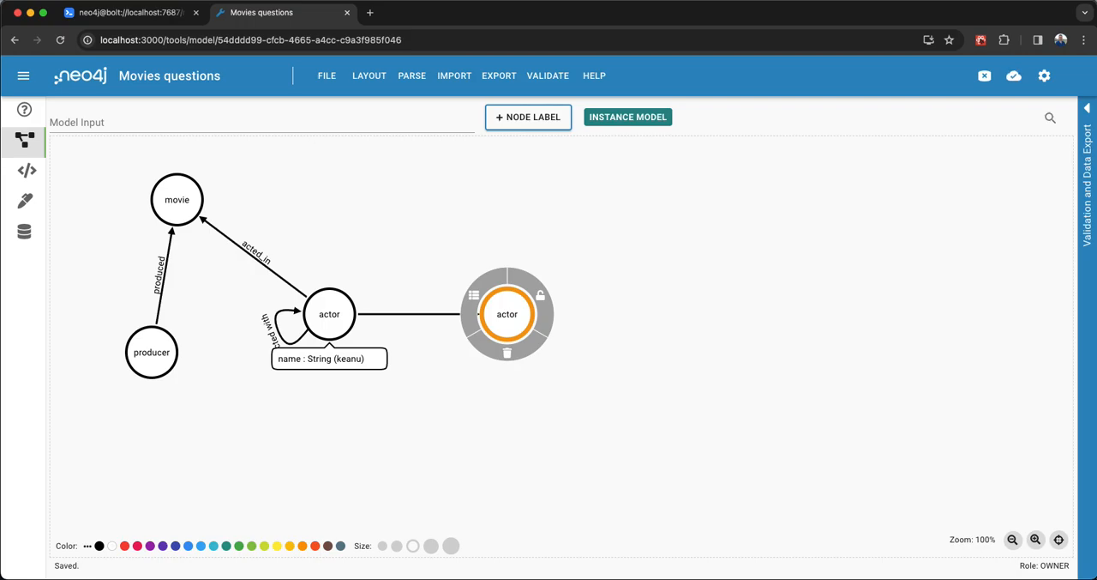
left_click(617, 341)
left_click_drag(514, 330, 552, 330)
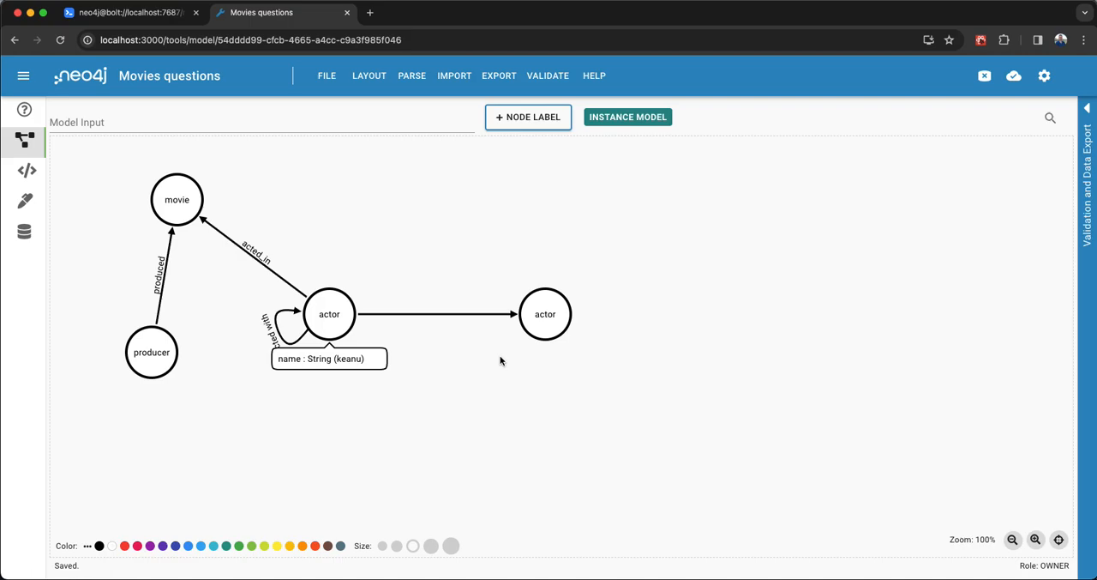
Add a property called name with reference data "hugo" to the second actor node.
left_click(531, 315)
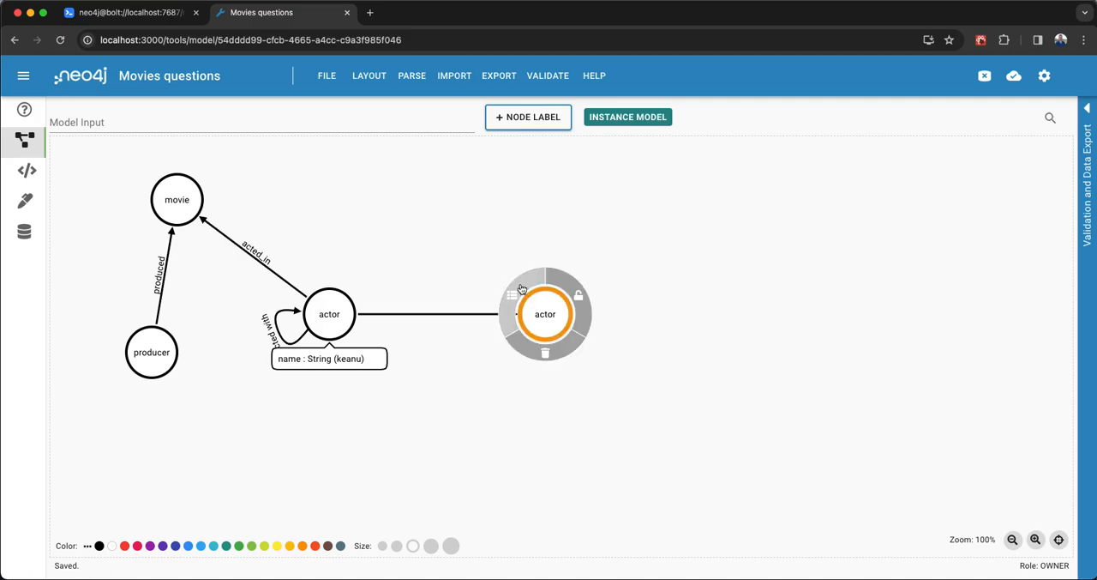
left_click(521, 288)
left_click(243, 380)
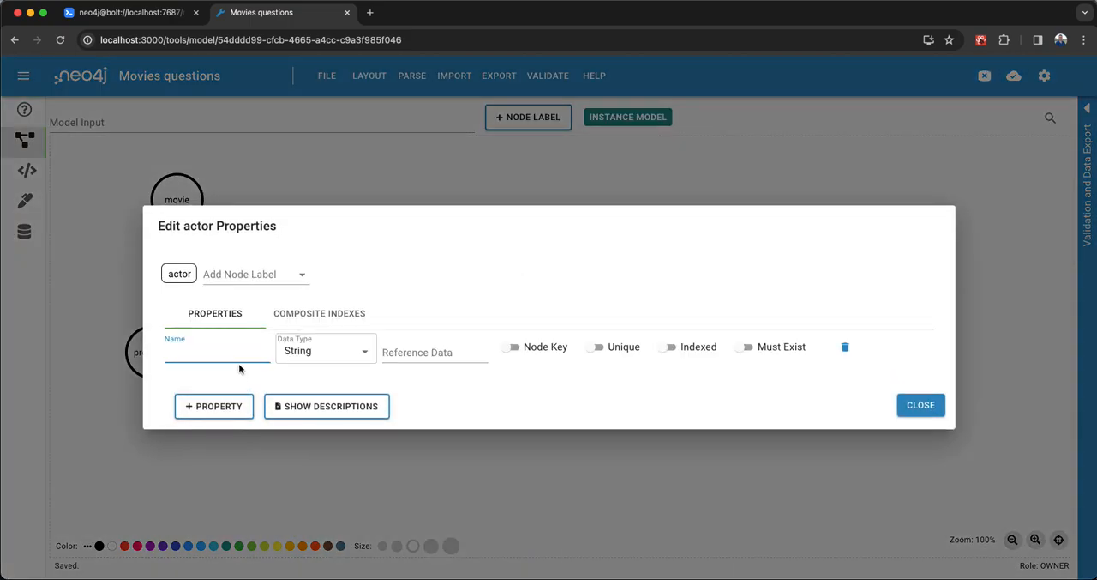
type("hugi")
type("o")
key("ctrl+a")
type("name")
key("Tab")
key("Tab")
type("hugo")
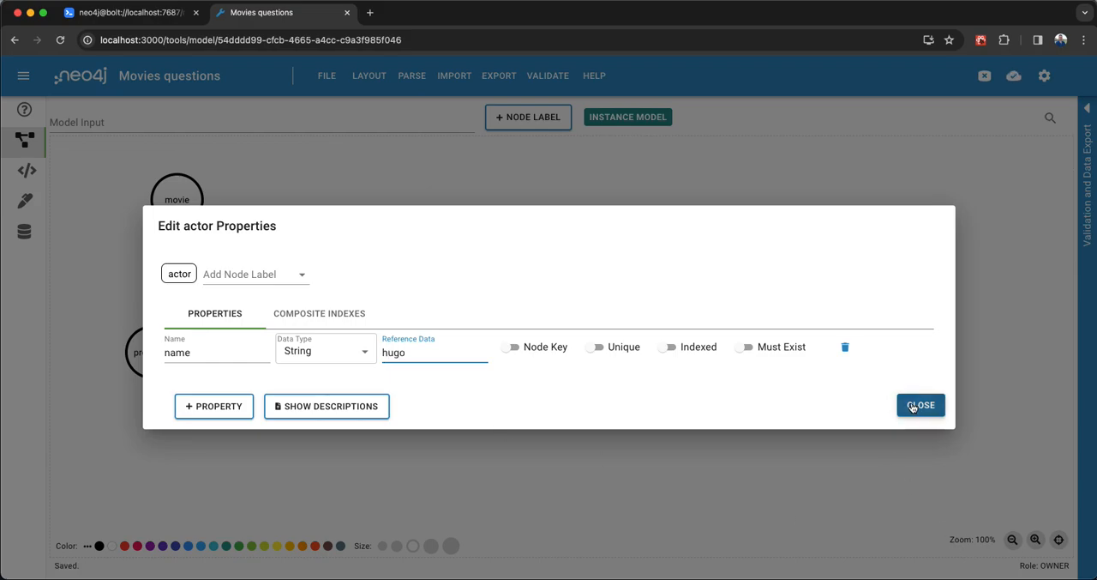
left_click(914, 406)
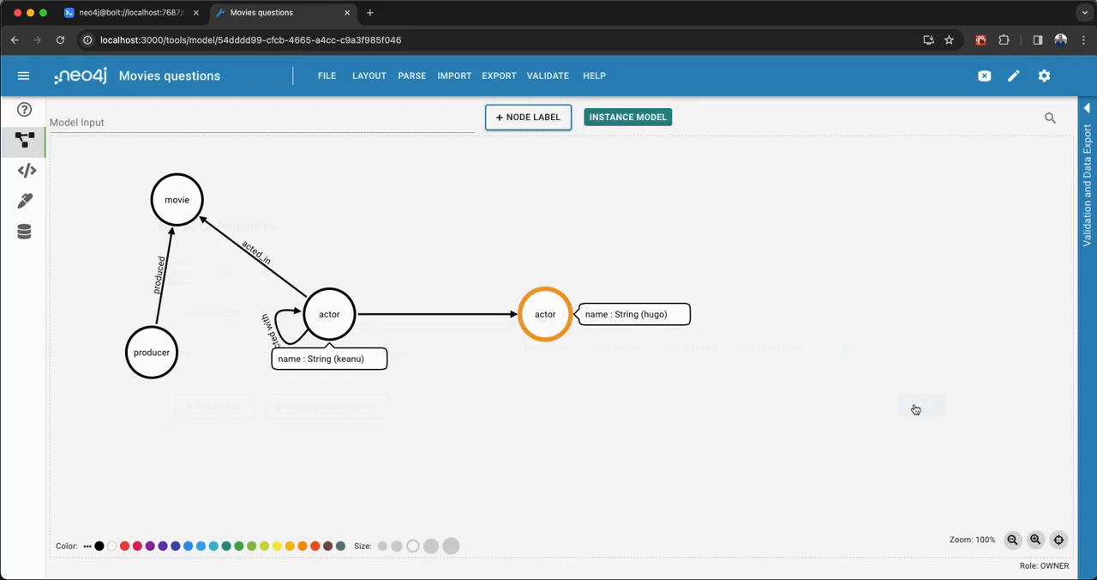
Label the relationship between the two actor nodes acted_with.
double_click(464, 314)
type("acted_with")
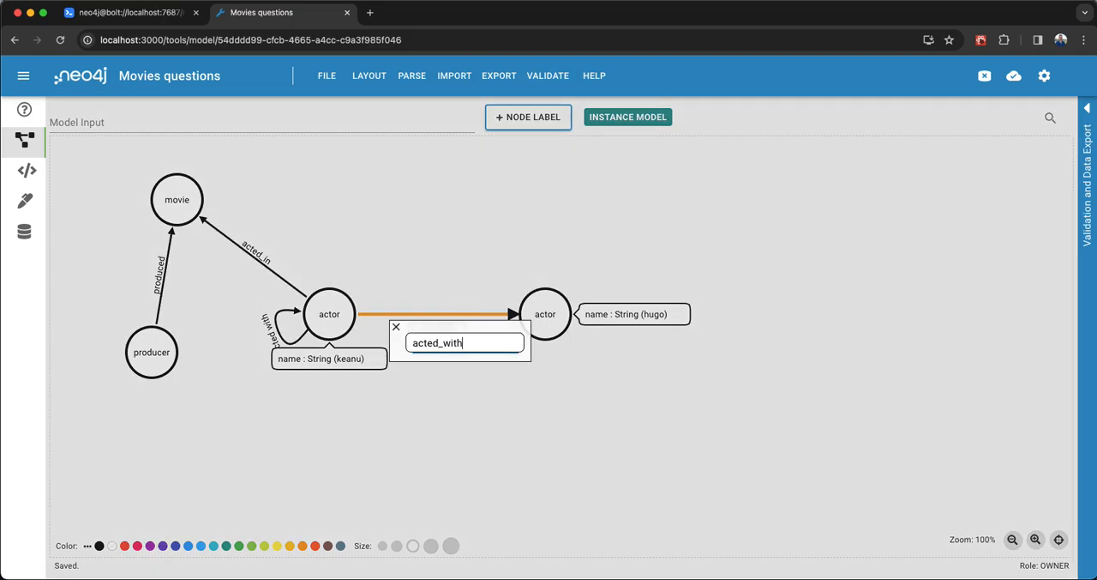
key("Return")
left_click(525, 400)
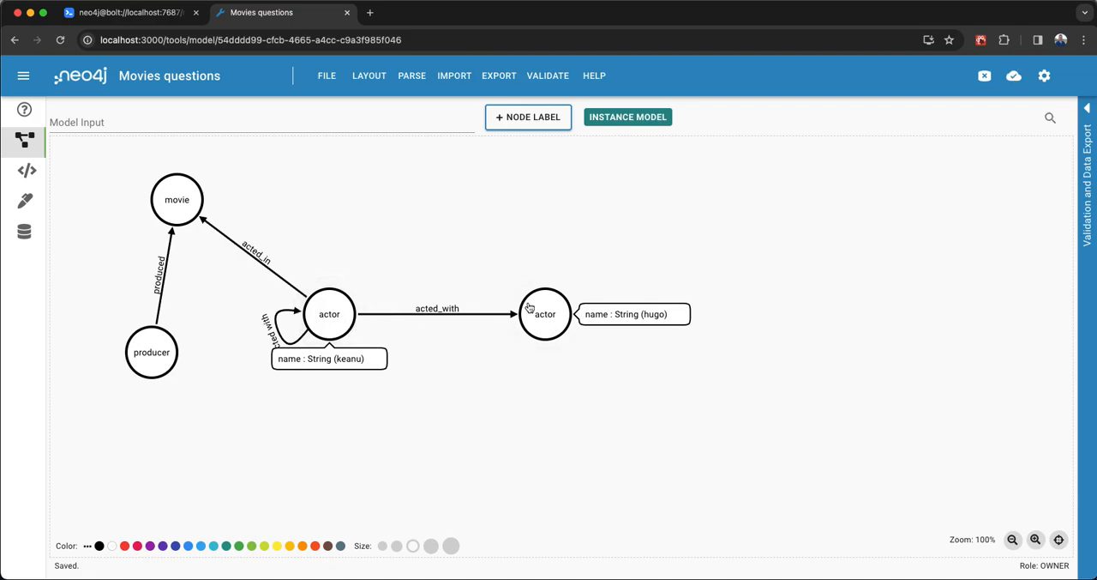
Draw a relationship from the hugo actor node to the movie node and label it acted_in.
left_click_drag(529, 290, 175, 202)
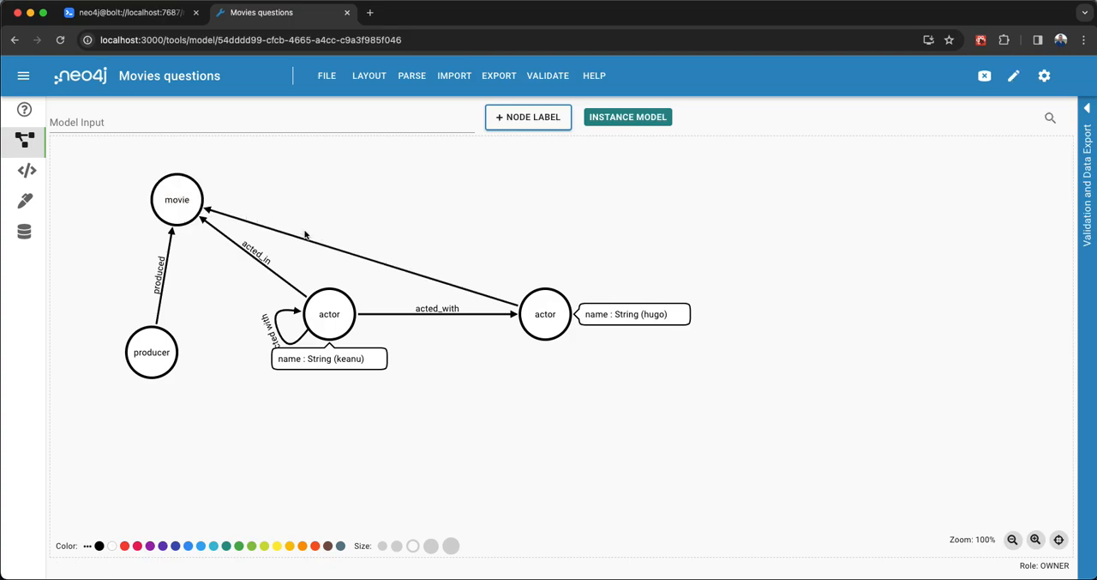
left_click(315, 246)
double_click(316, 247)
type("acted_in")
key("Return")
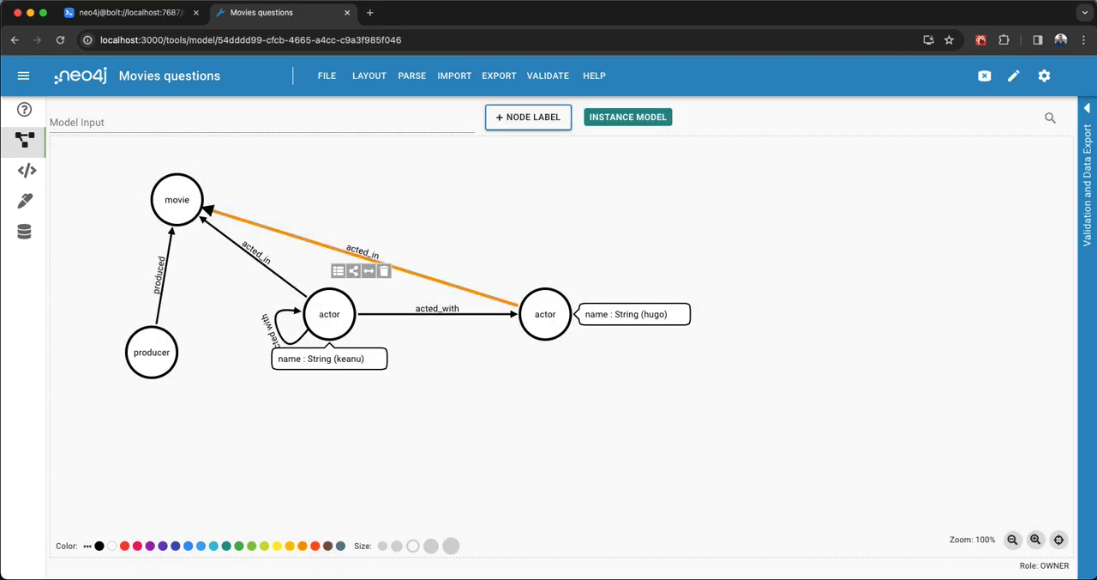
Add a property called title with reference data "the matrix" to the movie node.
left_click(178, 194)
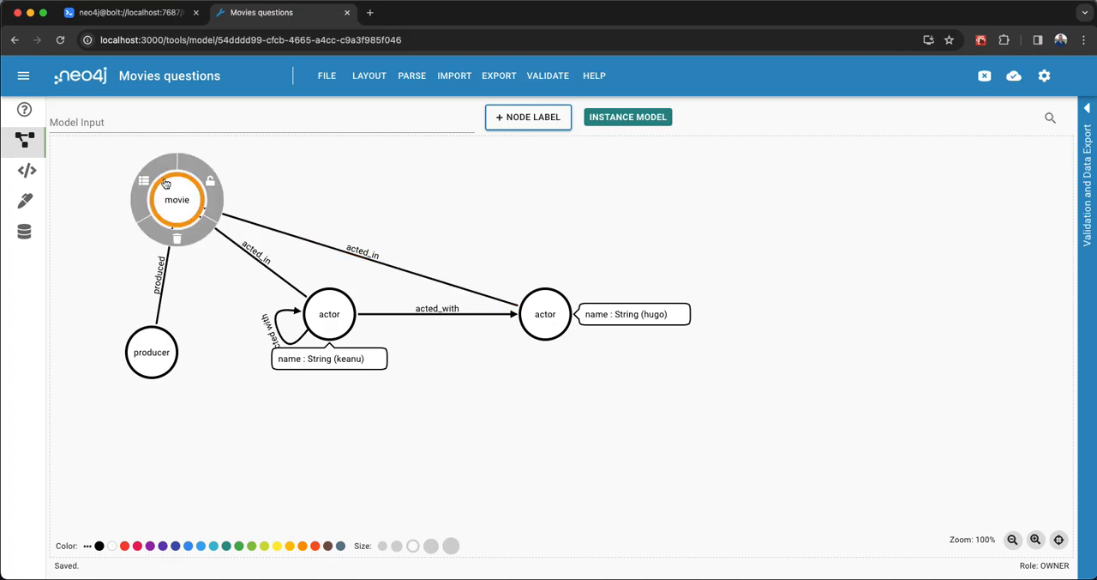
left_click(152, 172)
left_click(216, 399)
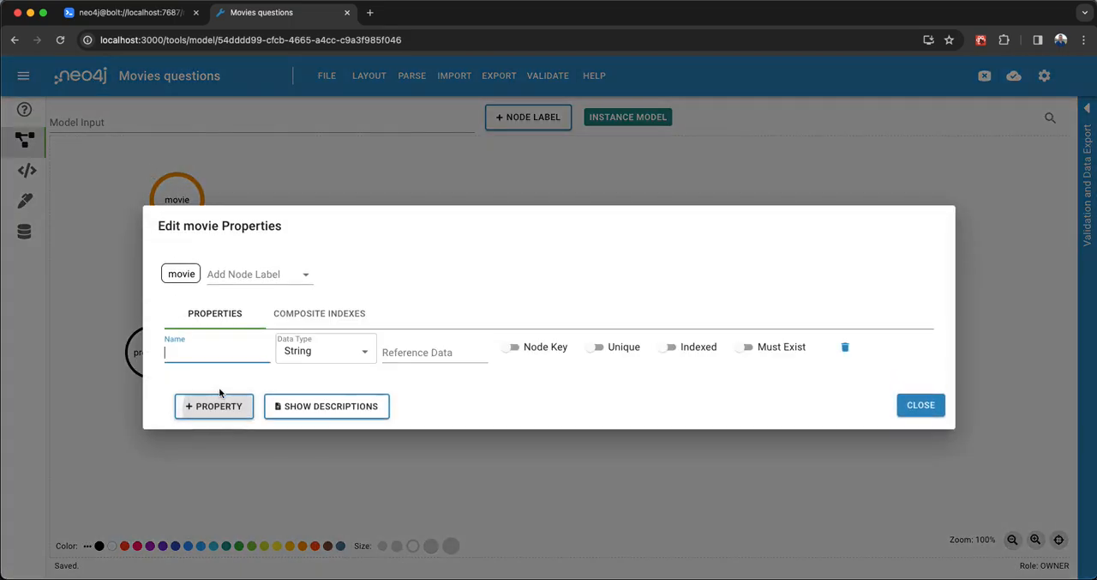
type("tu")
key("BackSpace")
type("itle")
key("Tab")
key("Tab")
type("matrix")
key("super+Left")
type("the")
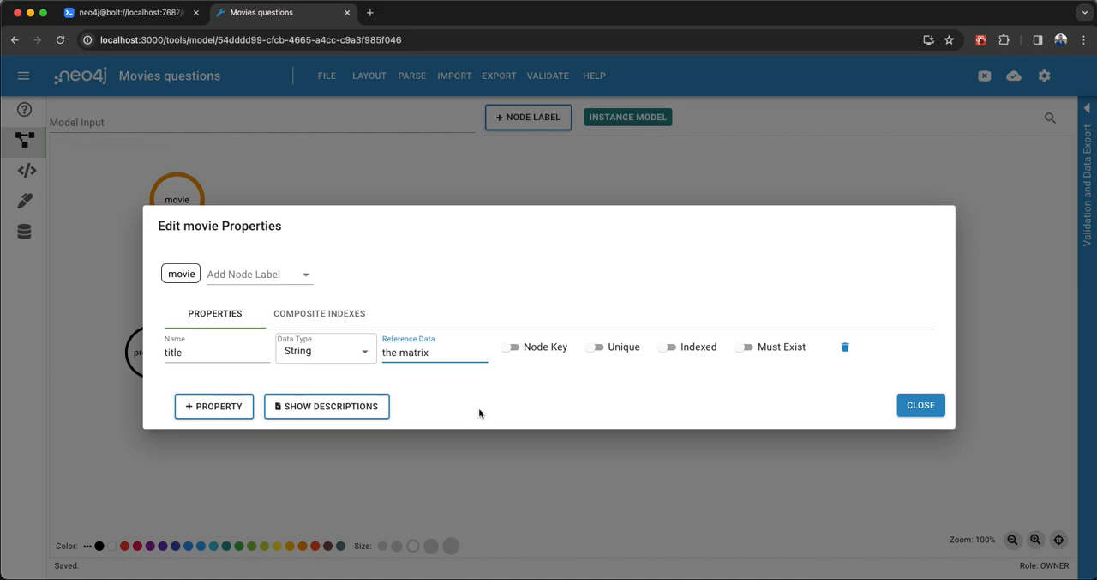
left_click(915, 408)
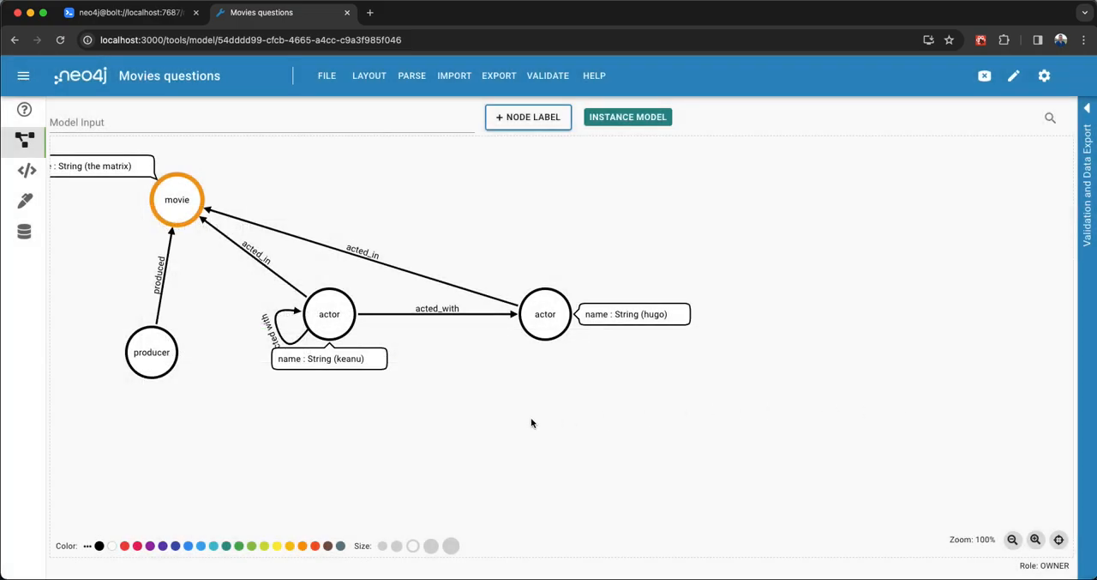
Rearrange the nodes into a triangle with movie above the two actors and producer off to the left.
left_click_drag(192, 198, 445, 212)
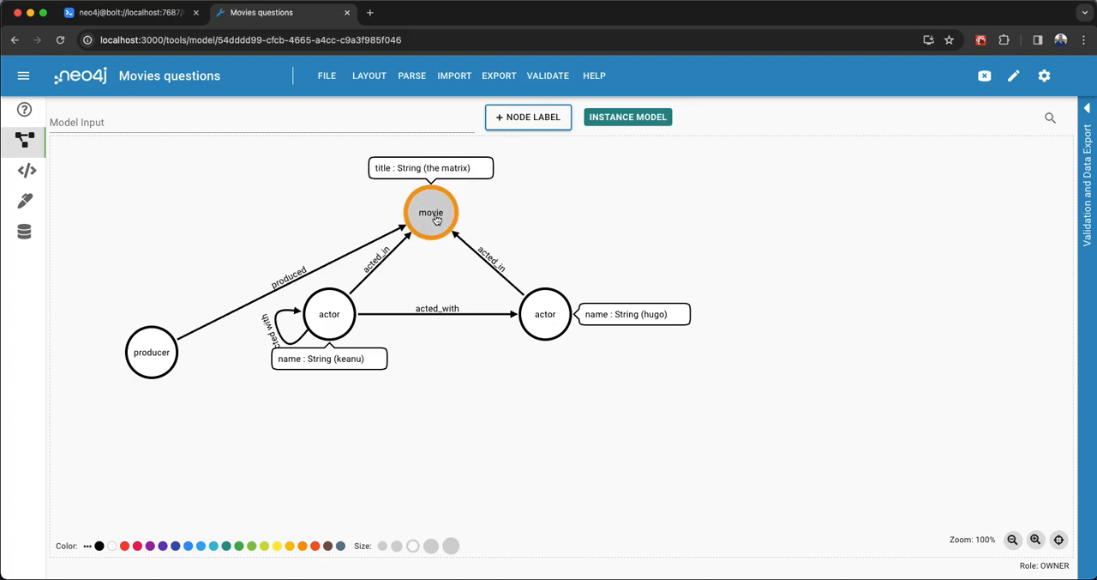
left_click_drag(150, 371, 161, 294)
left_click_drag(321, 333, 296, 396)
left_click_drag(545, 315, 558, 377)
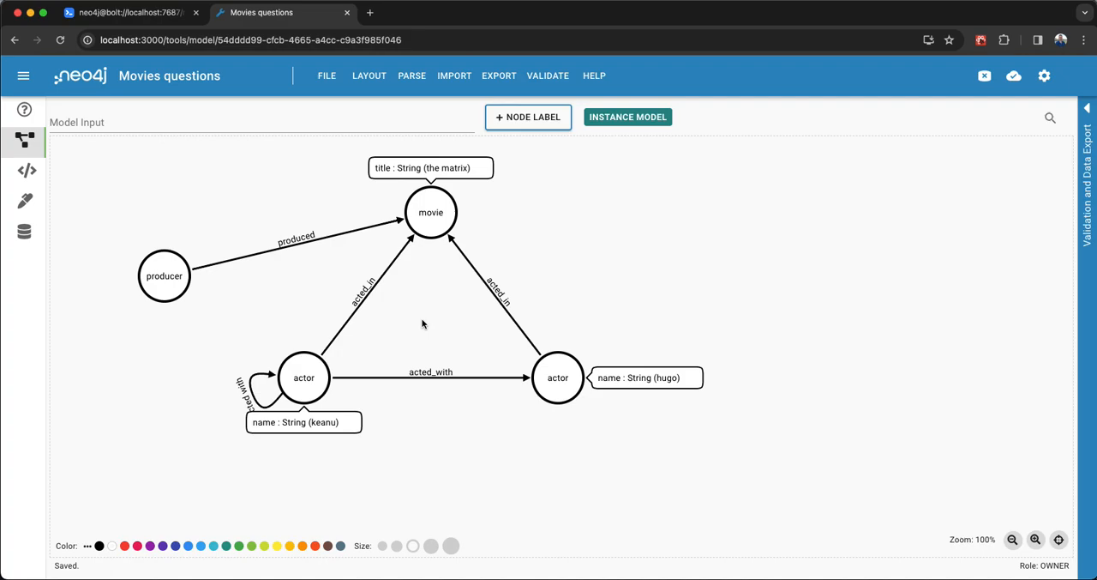
left_click_drag(440, 318, 384, 319)
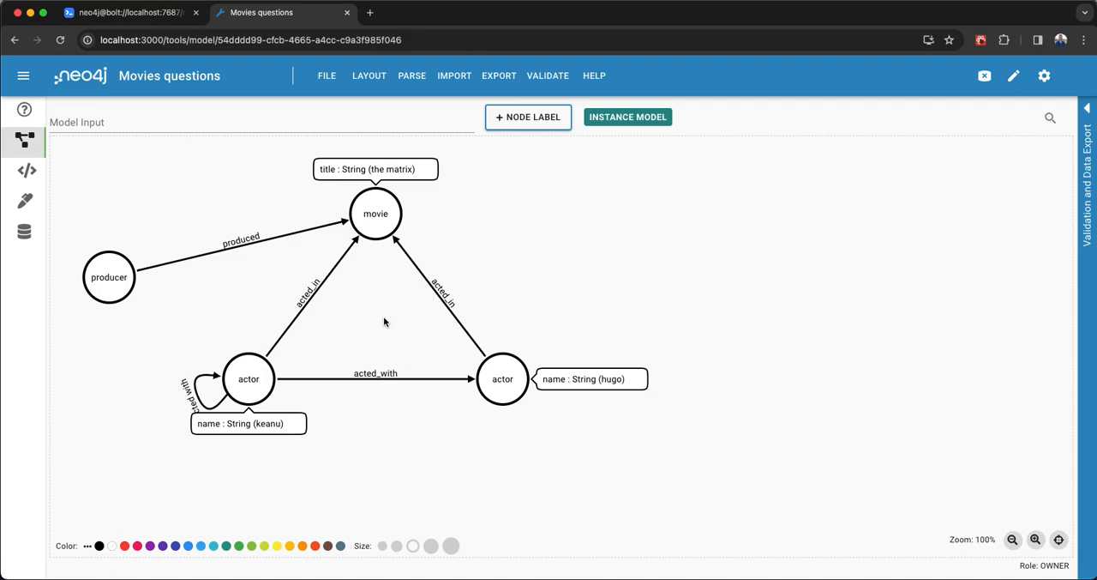
Add a new node labelled Person in the empty area to the right of the existing graph.
left_click(532, 118)
left_click_drag(253, 208, 715, 271)
double_click(713, 269)
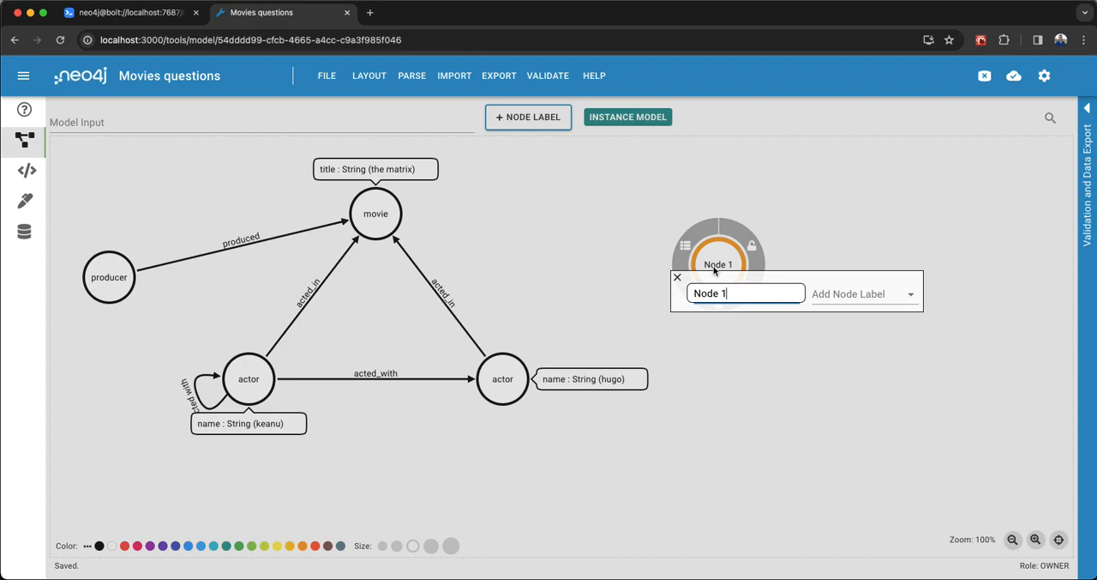
key("super+a")
type("Person")
key("Return")
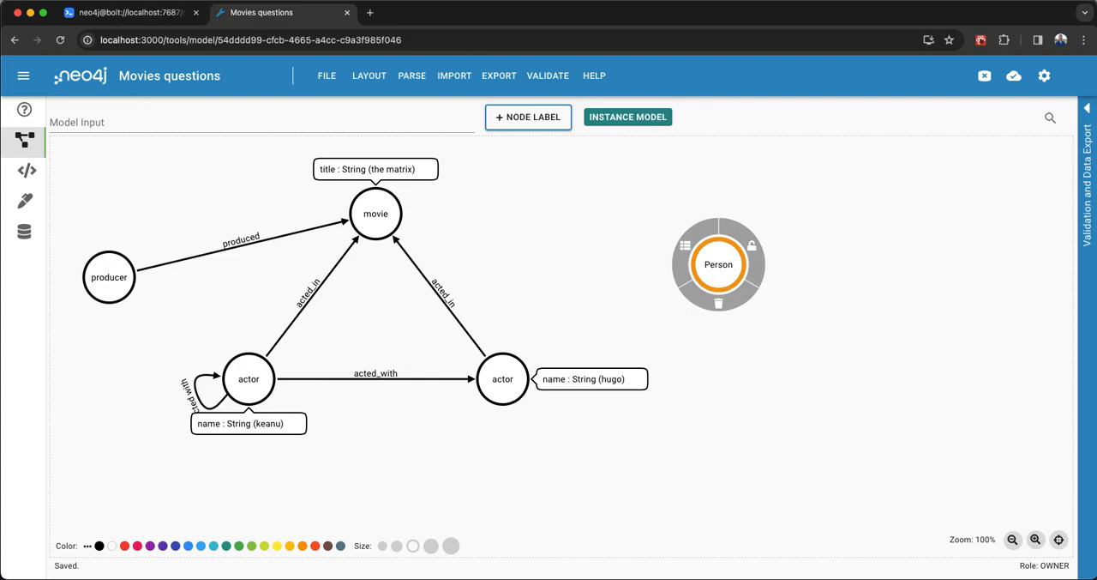
left_click_drag(716, 268, 621, 292)
Add another node labelled Movie to the right of the Person node.
left_click(537, 120)
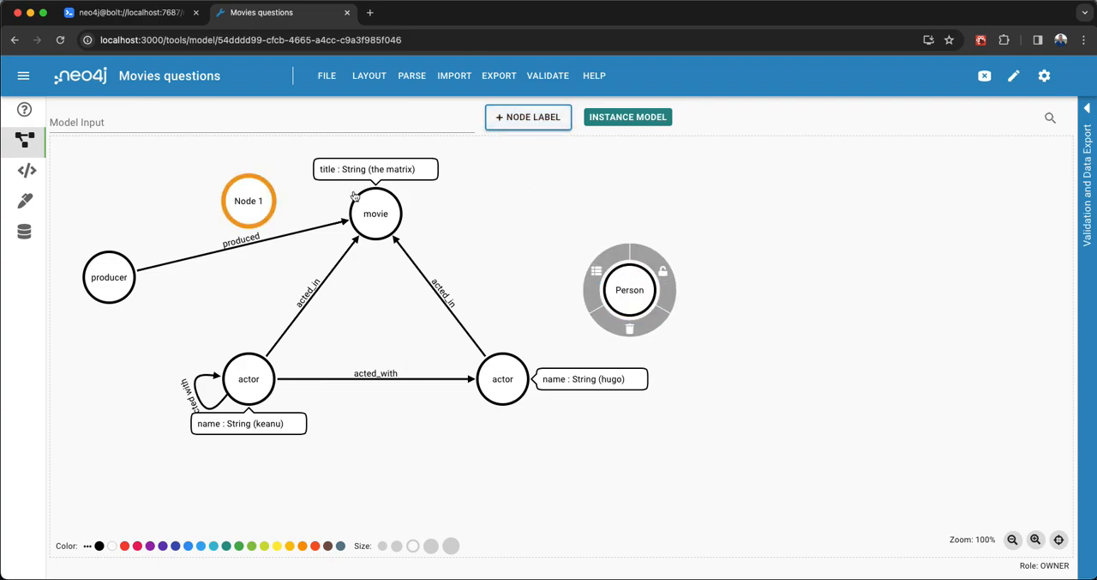
left_click_drag(259, 203, 808, 296)
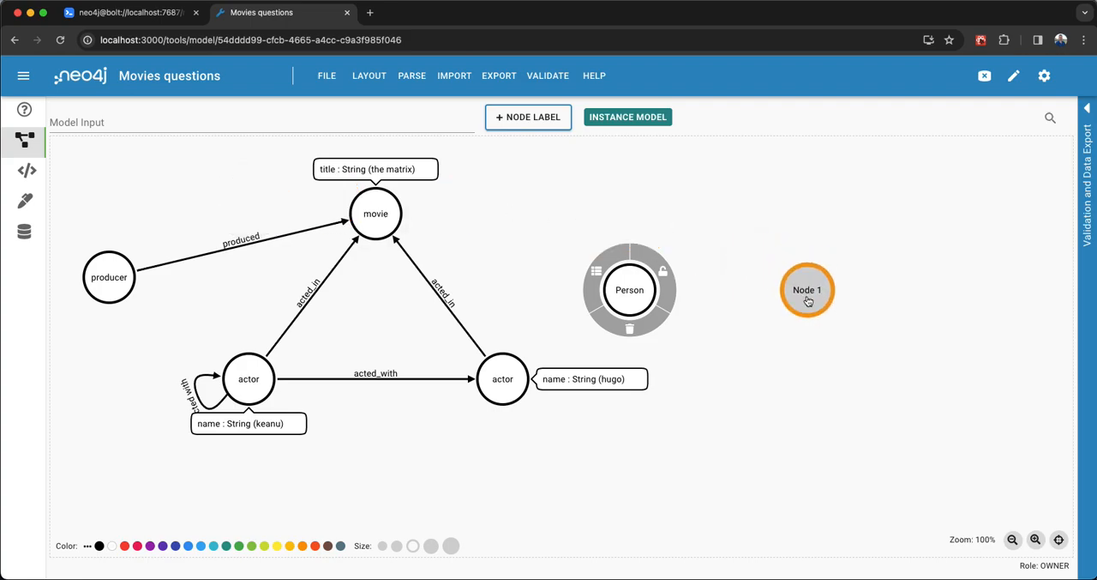
double_click(811, 296)
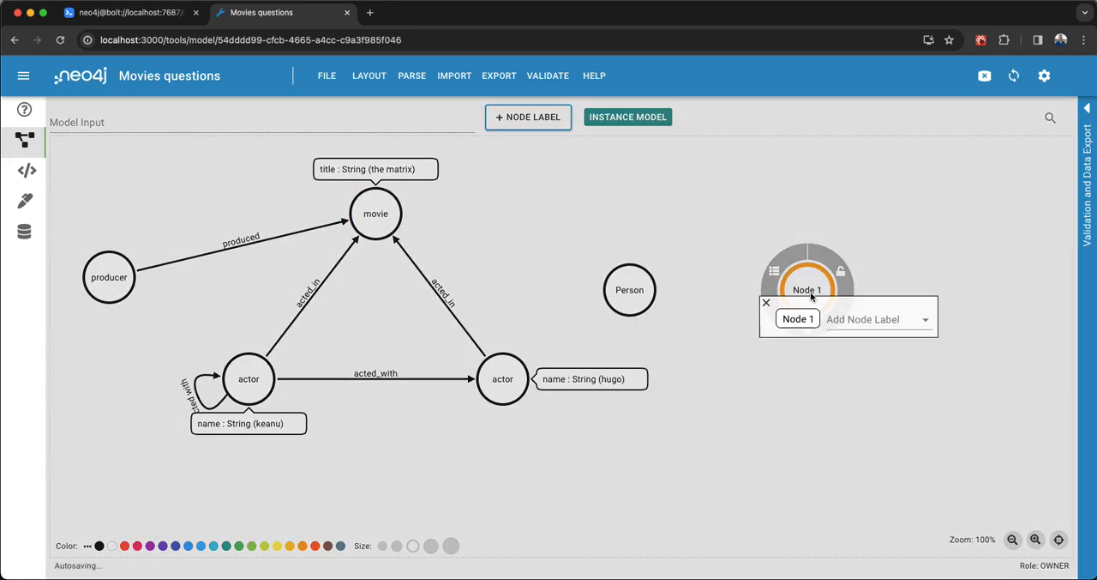
type("Movie")
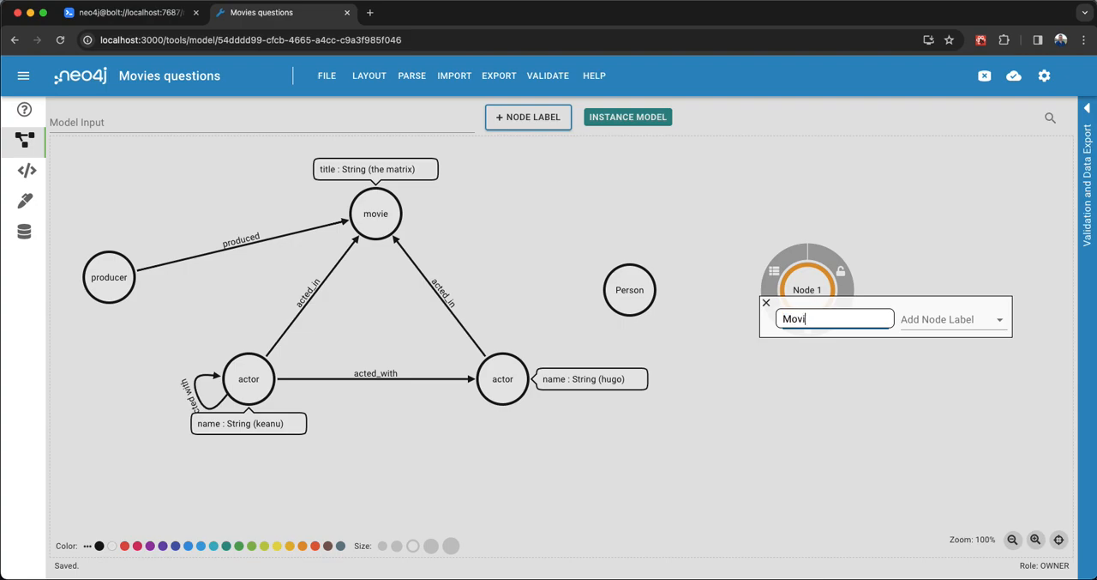
key("Return")
left_click(715, 310)
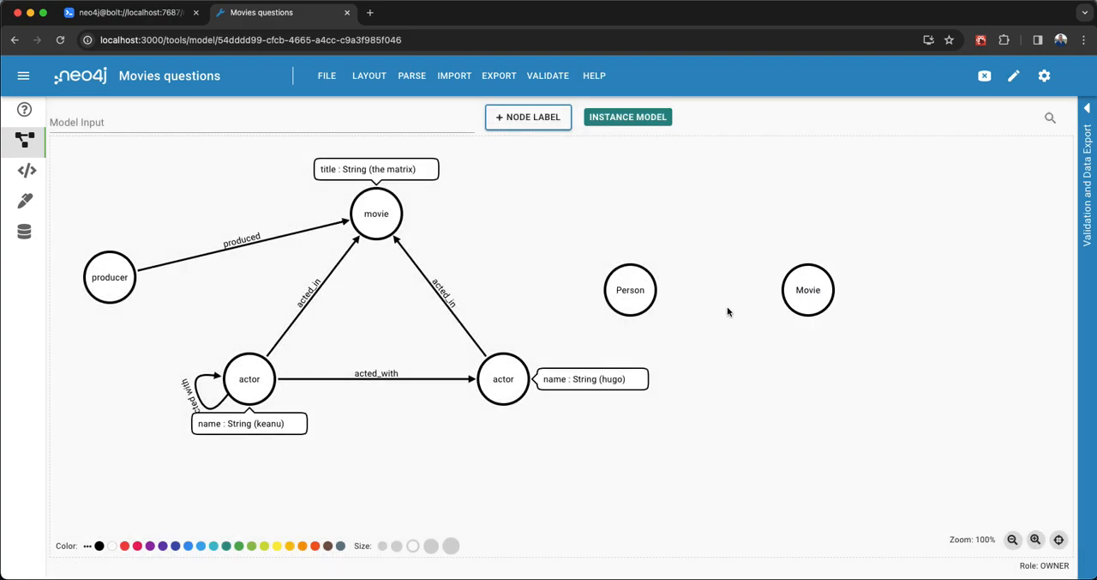
Connect the Person node to the Movie node with a relationship named ACTED_IN.
left_click_drag(665, 293, 809, 289)
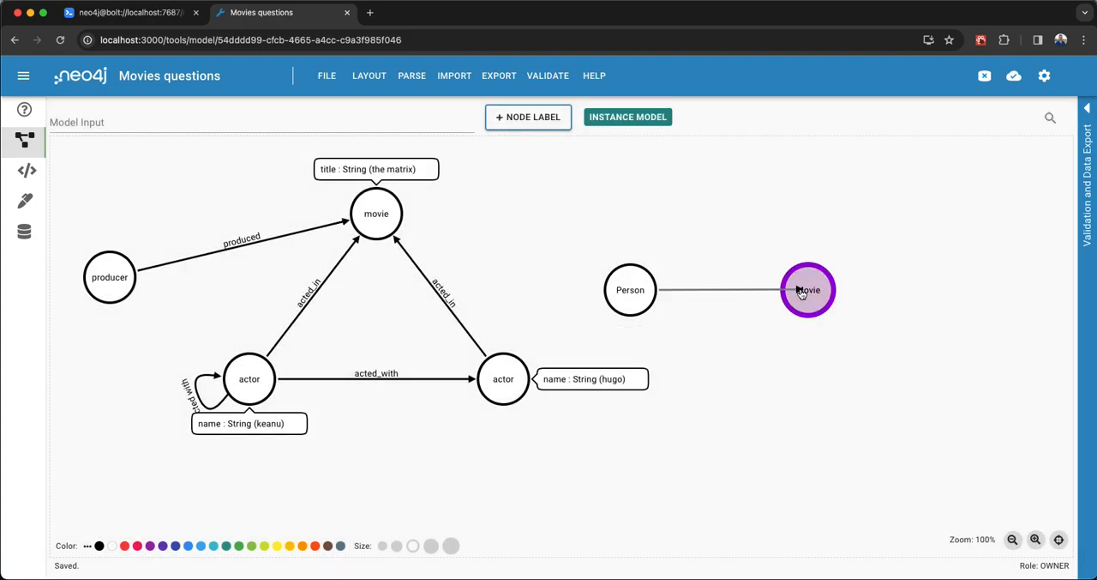
double_click(752, 294)
type("ACTED_IN")
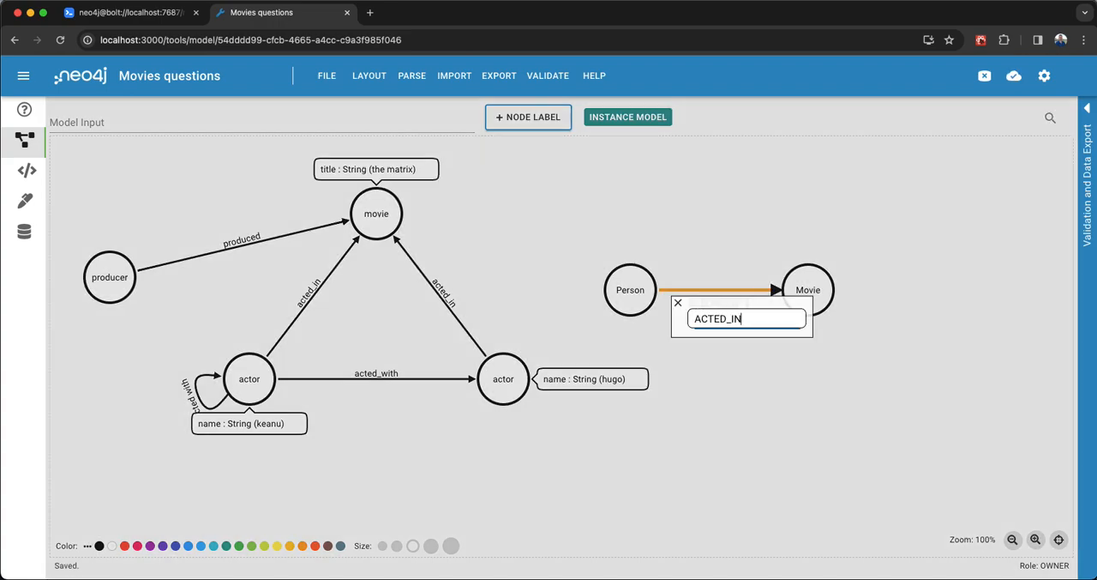
key("Return")
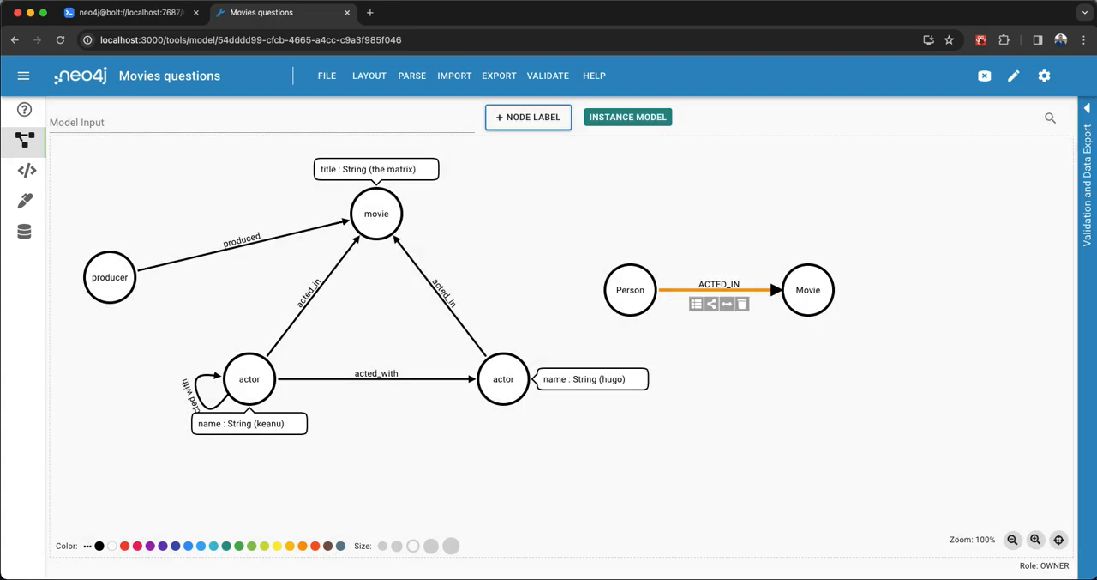
left_click(723, 363)
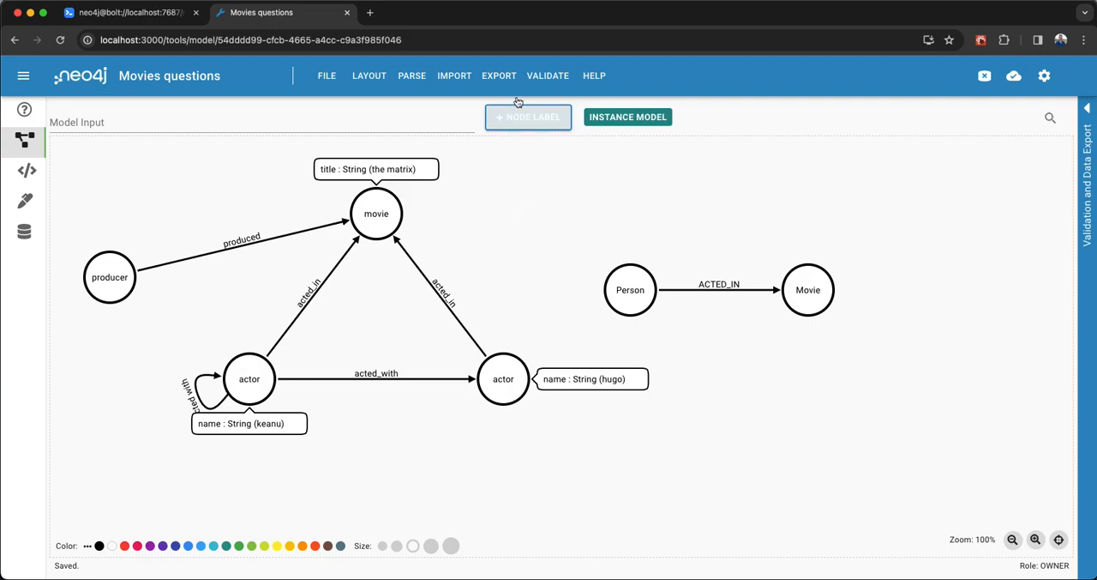
Validate the model and examine the reported issues on properties, node keys and style guide conformance.
left_click(546, 77)
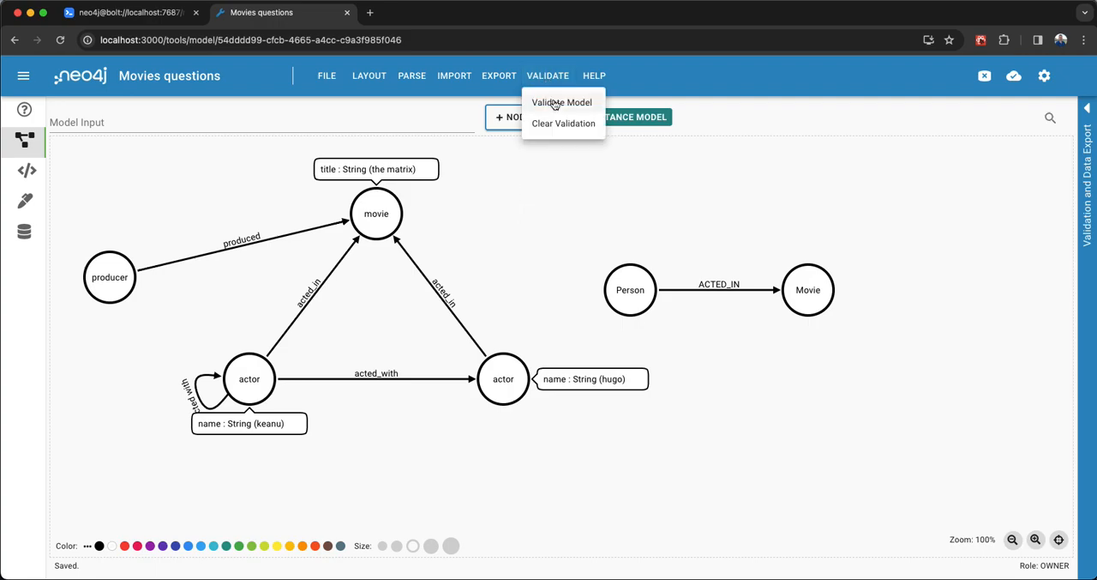
left_click(553, 102)
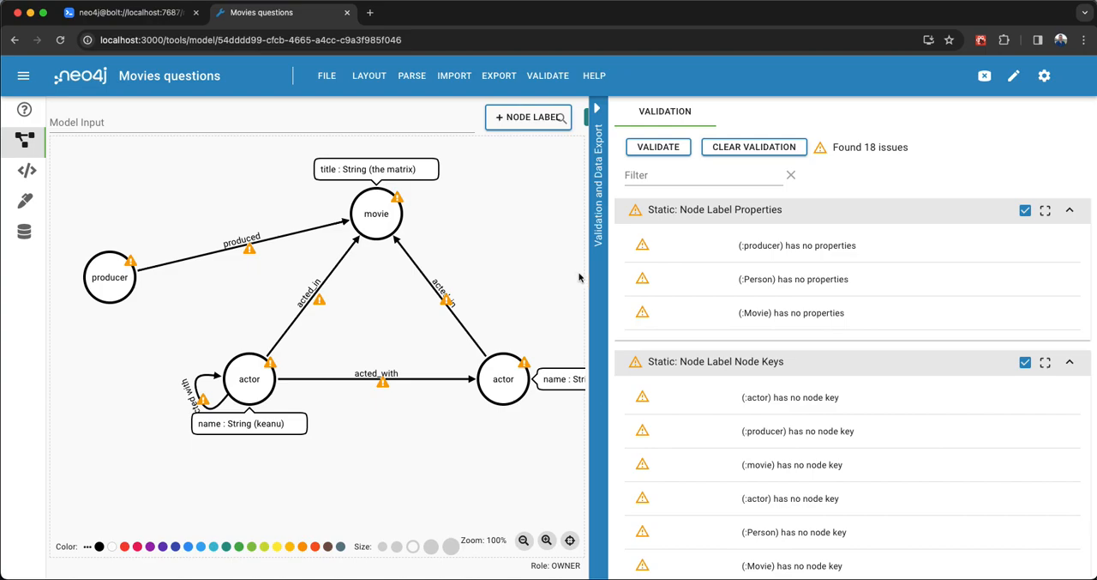
left_click_drag(600, 281, 706, 291)
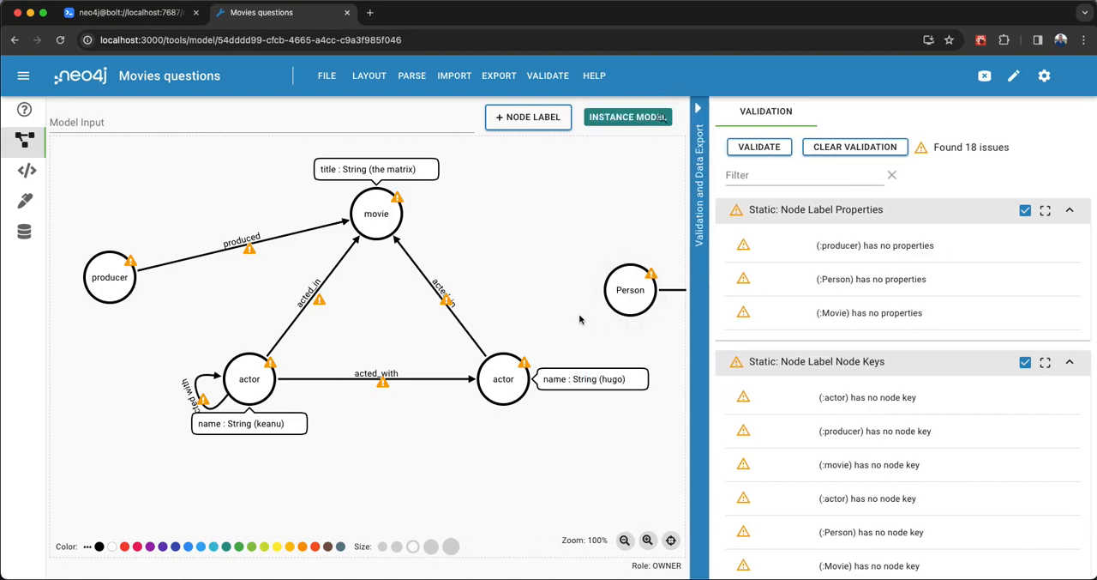
left_click_drag(553, 270, 522, 272)
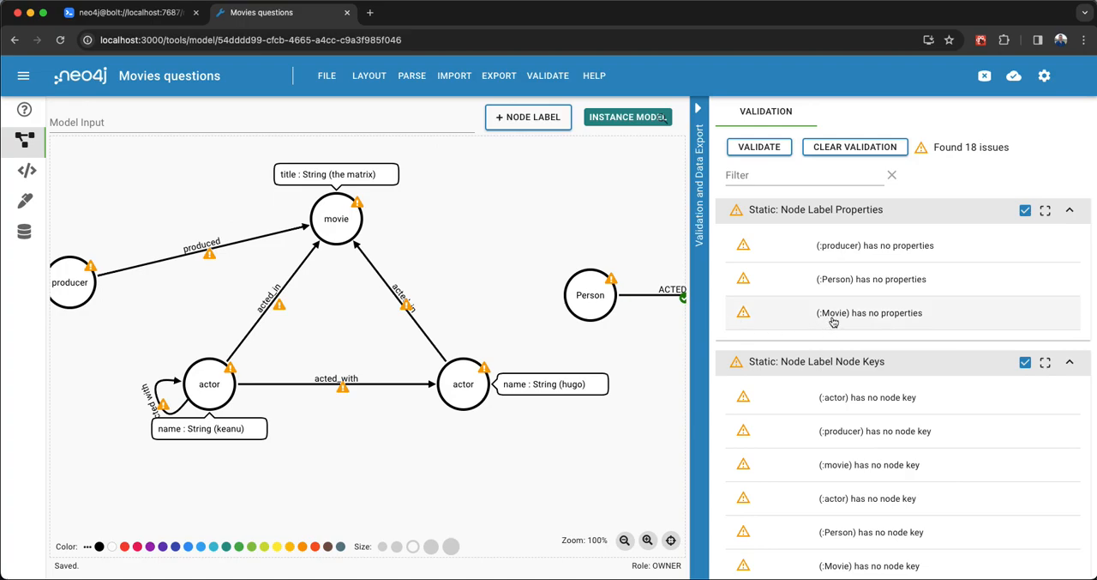
scroll(838, 314, "down", 1)
scroll(837, 314, "down", 5)
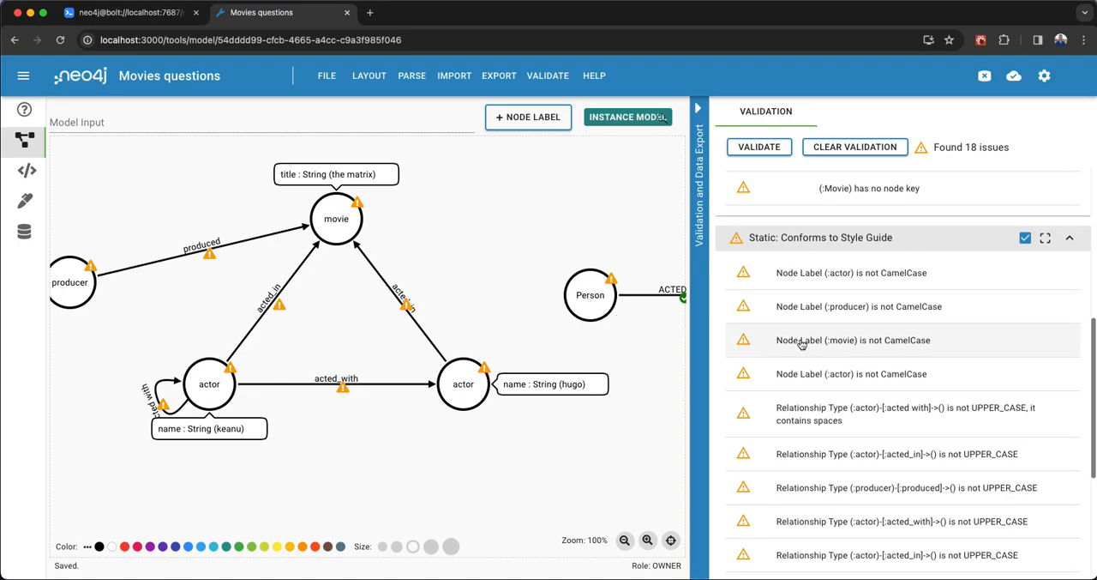
scroll(797, 343, "up", 3)
scroll(810, 345, "up", 3)
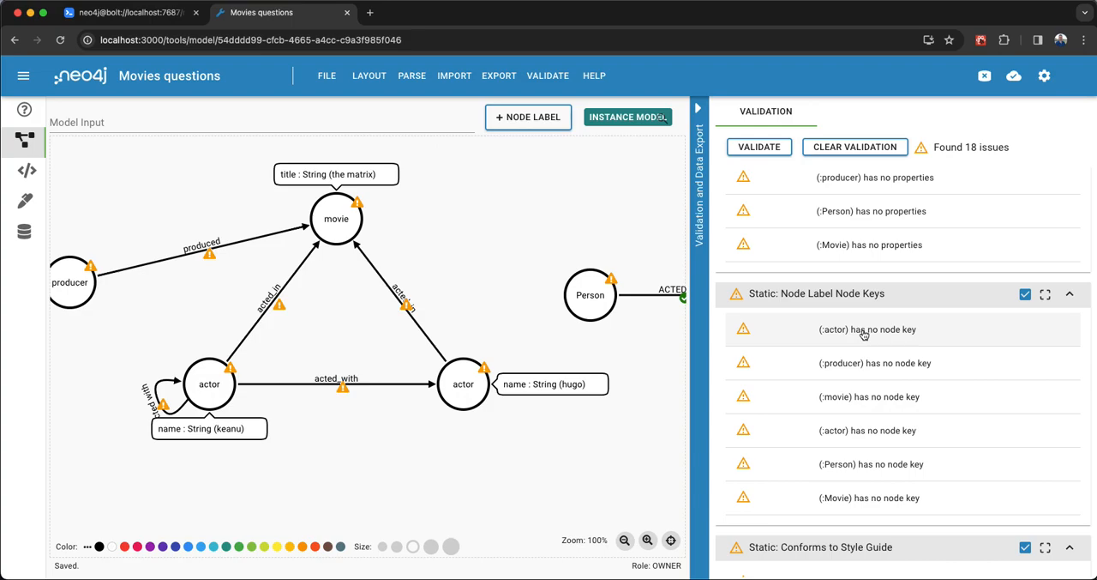
Add a String property called name to the Person node as its node key and validate the model again.
left_click(576, 286)
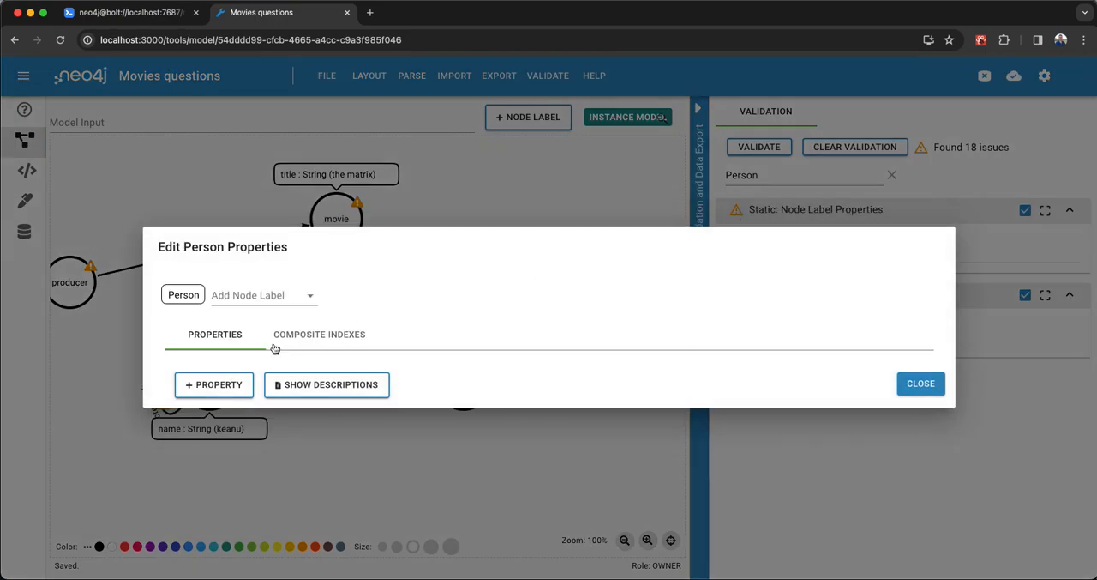
left_click(199, 388)
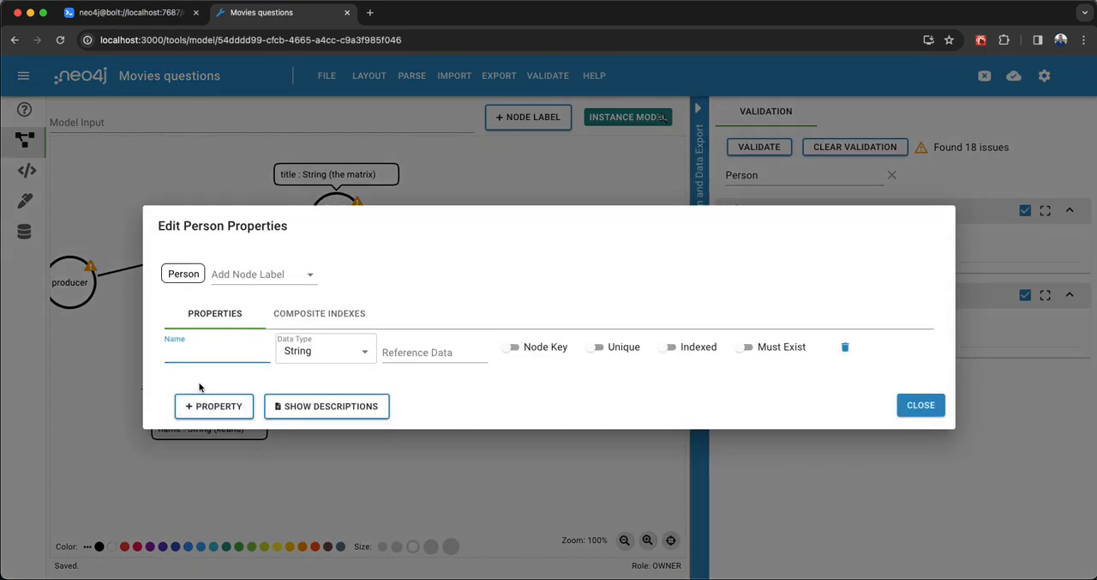
type("name")
left_click(511, 347)
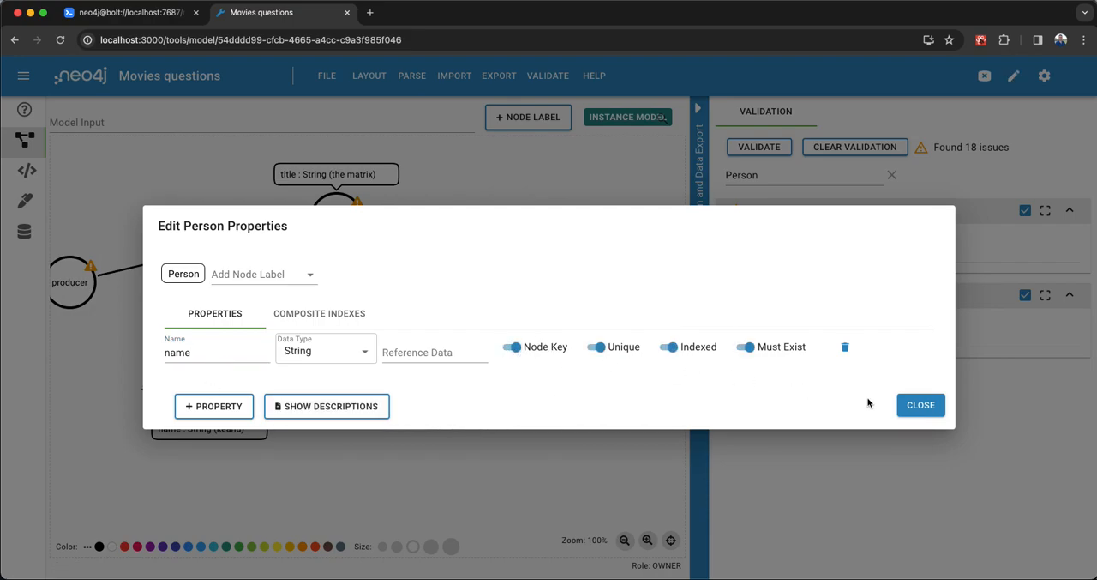
left_click(916, 404)
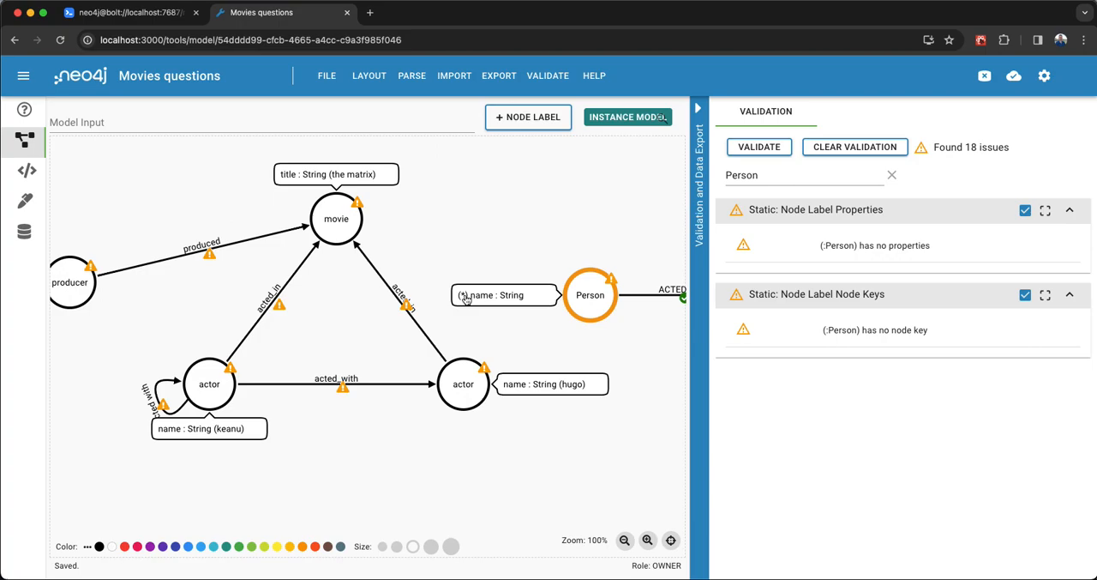
left_click(756, 149)
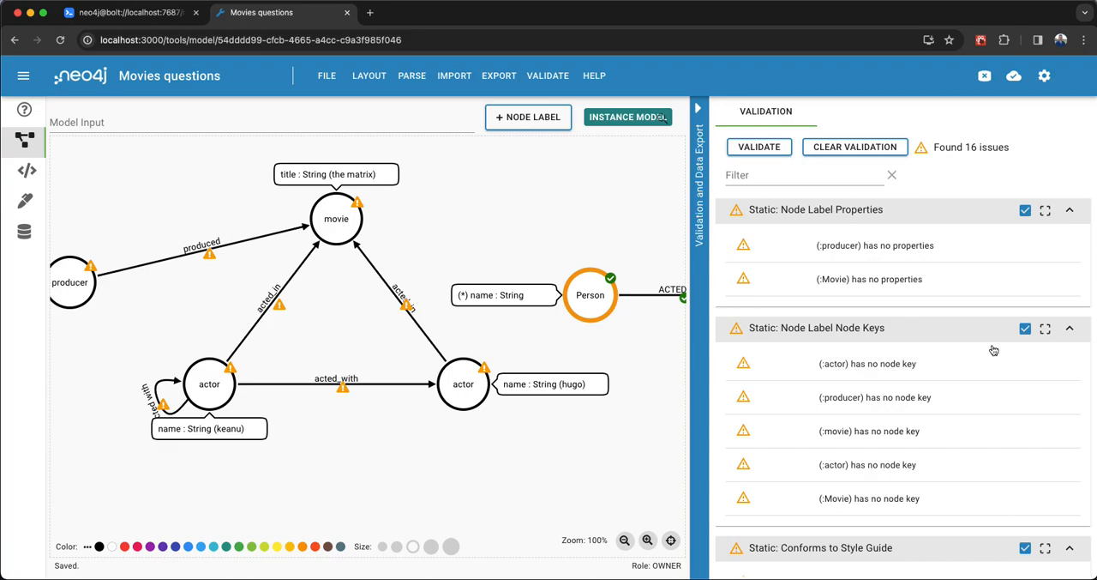
Exclude the style guide, node label node keys and node label properties checks, and rerun the validation.
scroll(992, 366, "down", 2)
scroll(993, 365, "down", 3)
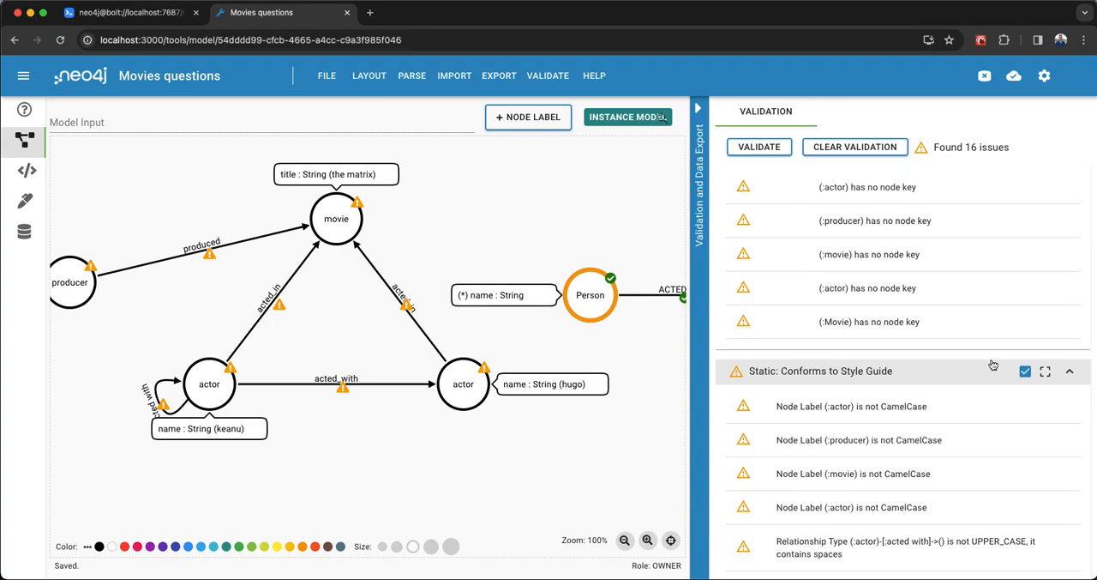
left_click(1025, 371)
scroll(902, 353, "up", 5)
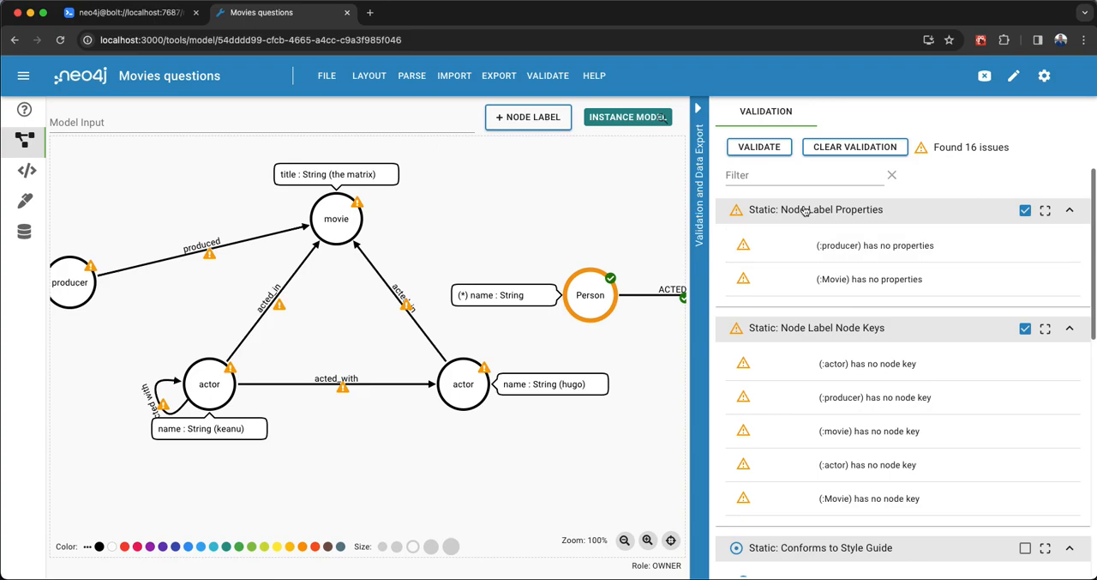
left_click(1025, 328)
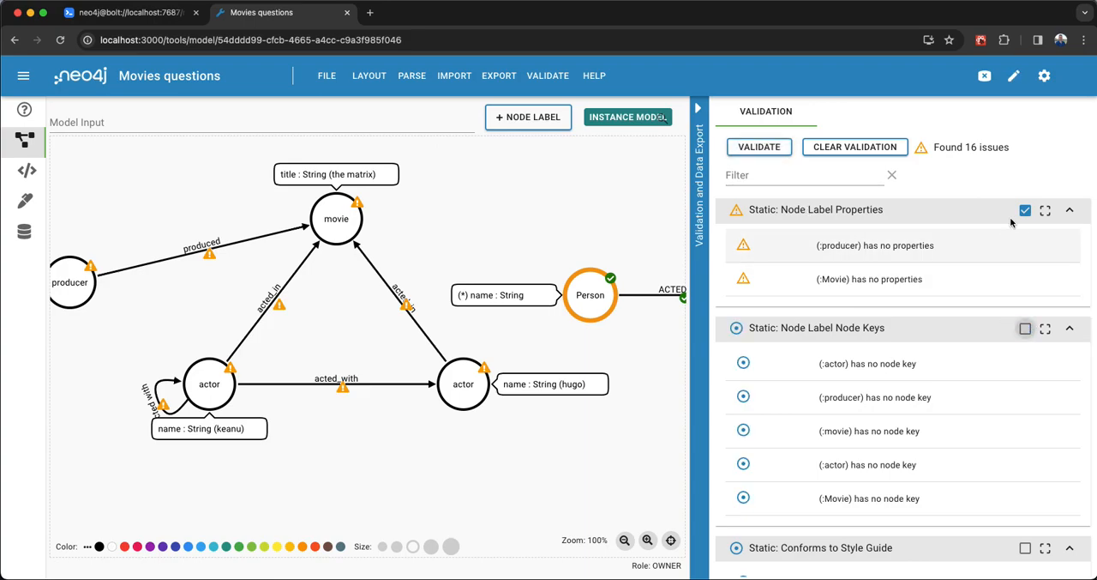
left_click(1026, 210)
left_click(759, 146)
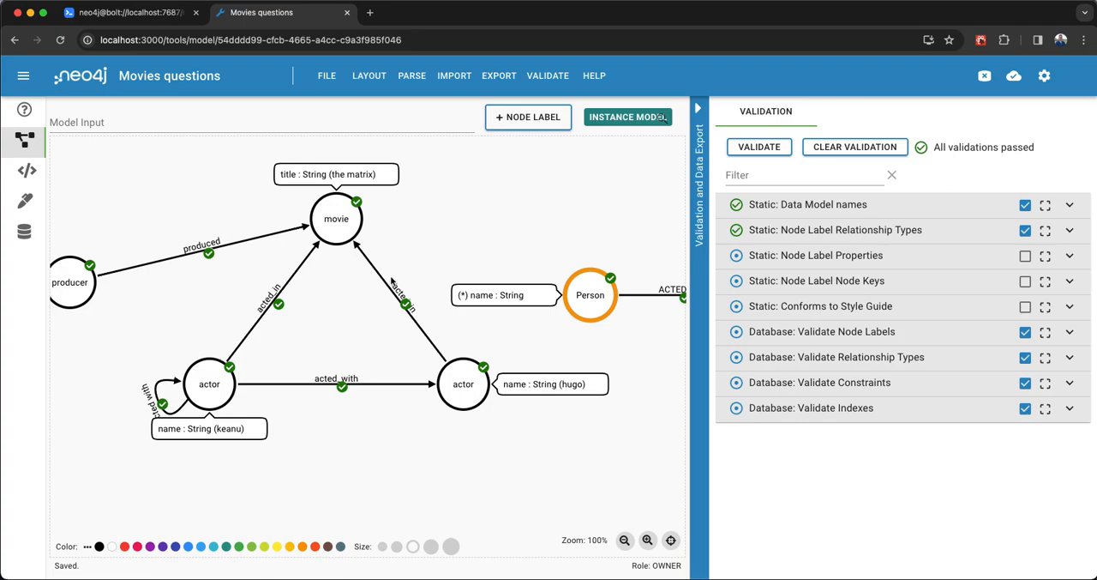
Try to clear the name of the produced relationship between the producer and movie nodes.
double_click(230, 247)
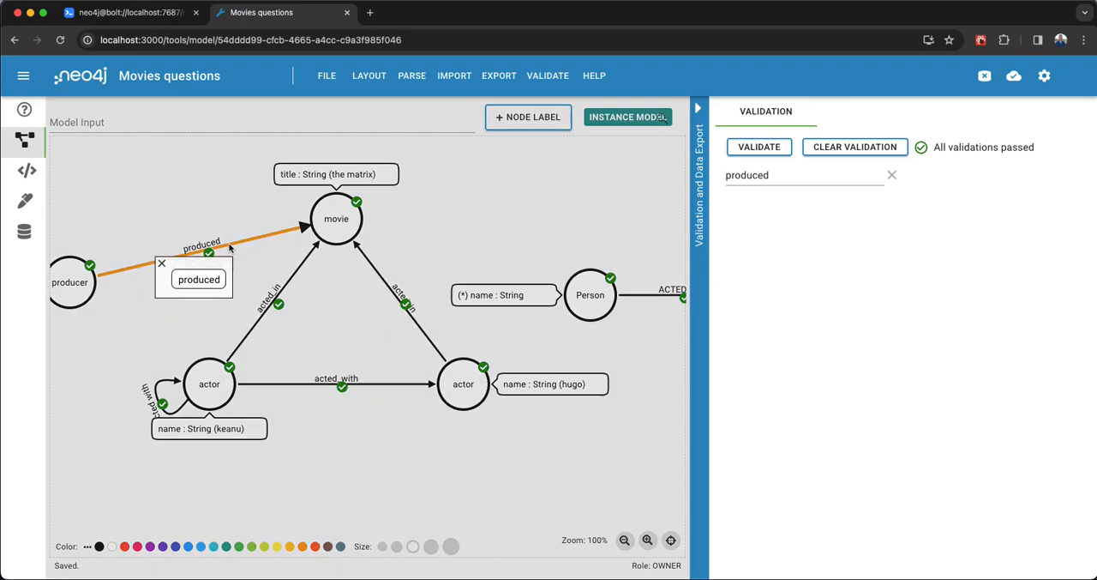
key("super+a")
key("BackSpace")
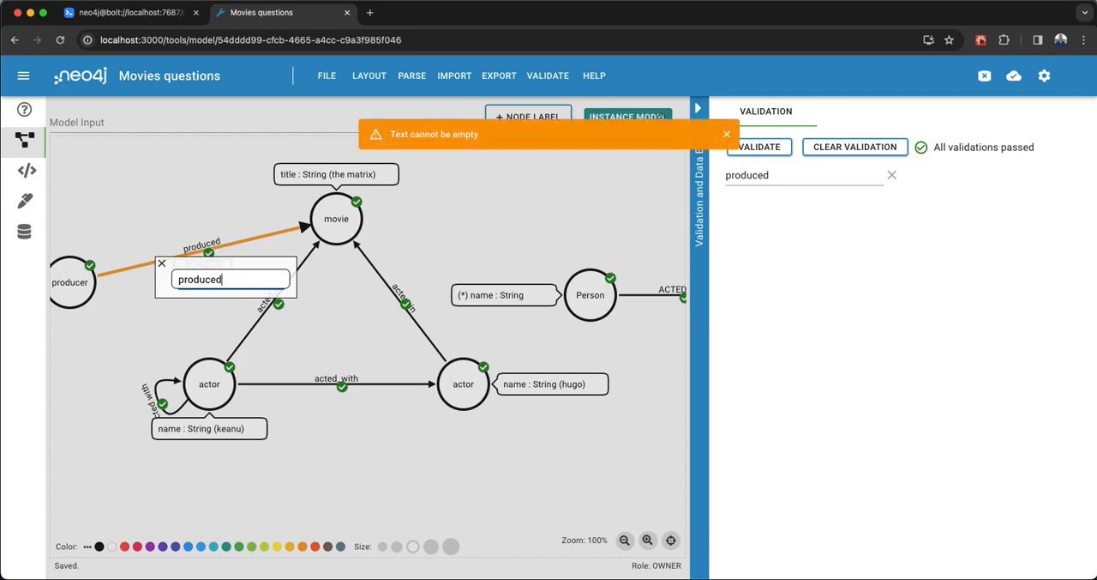
key("Escape")
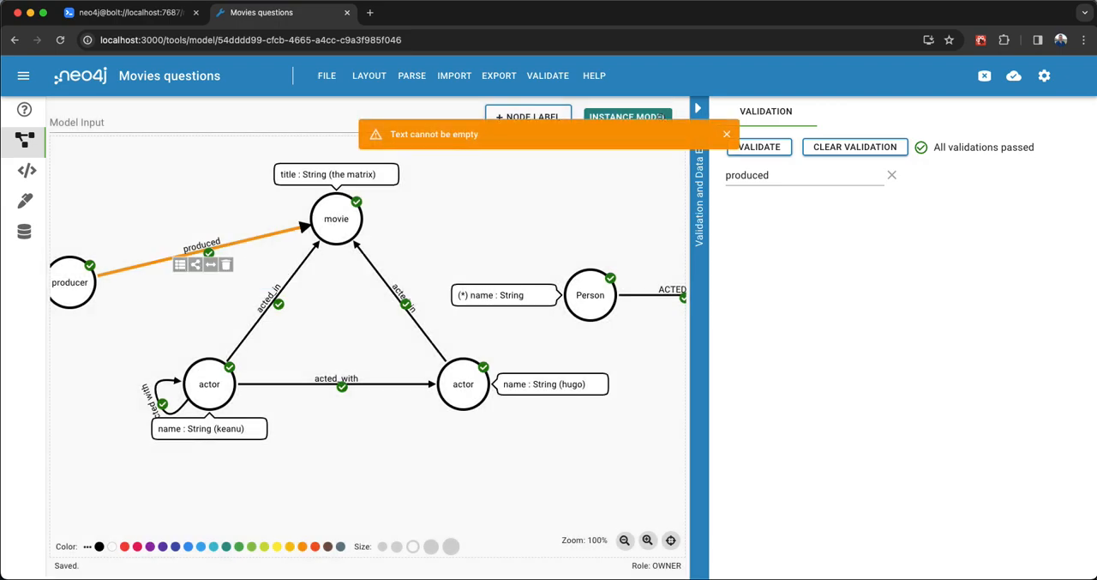
left_click(429, 222)
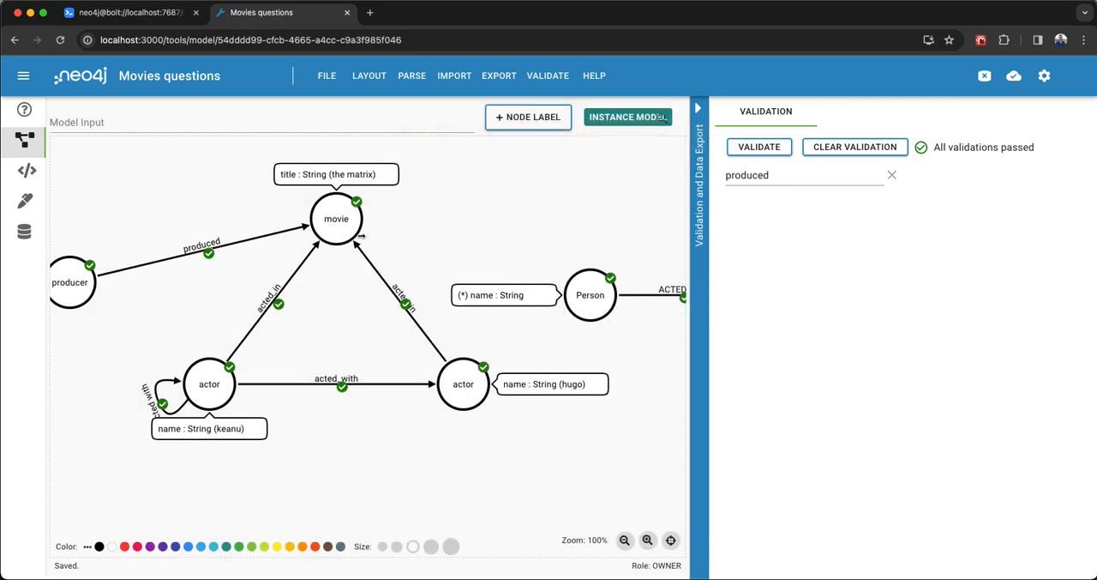
Draw an unnamed relationship from the lowercase movie node to Person, rerun the validation and collapse the validation results.
left_click_drag(363, 233, 590, 283)
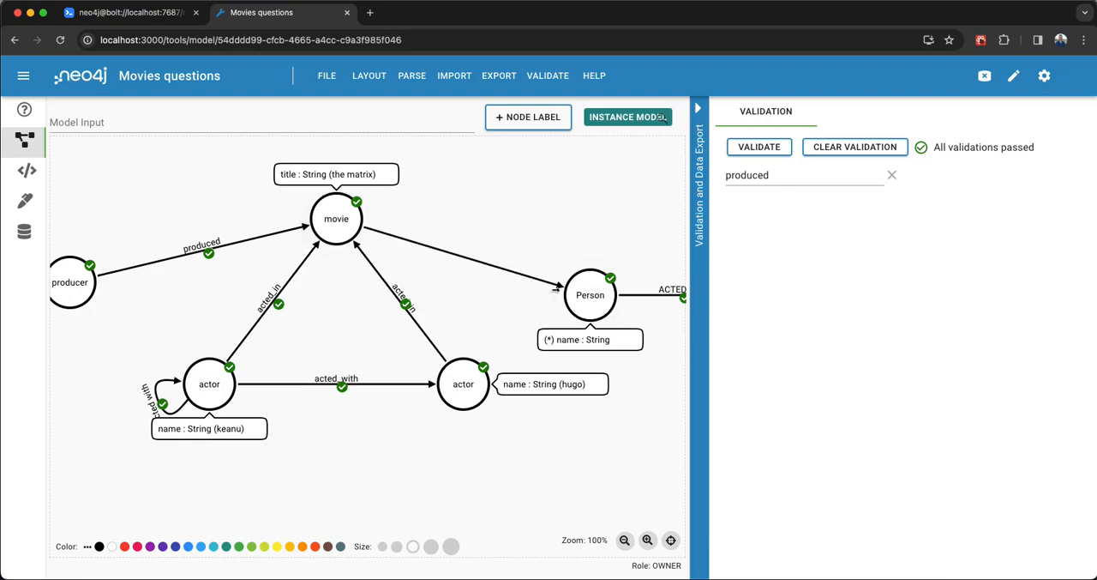
left_click(756, 147)
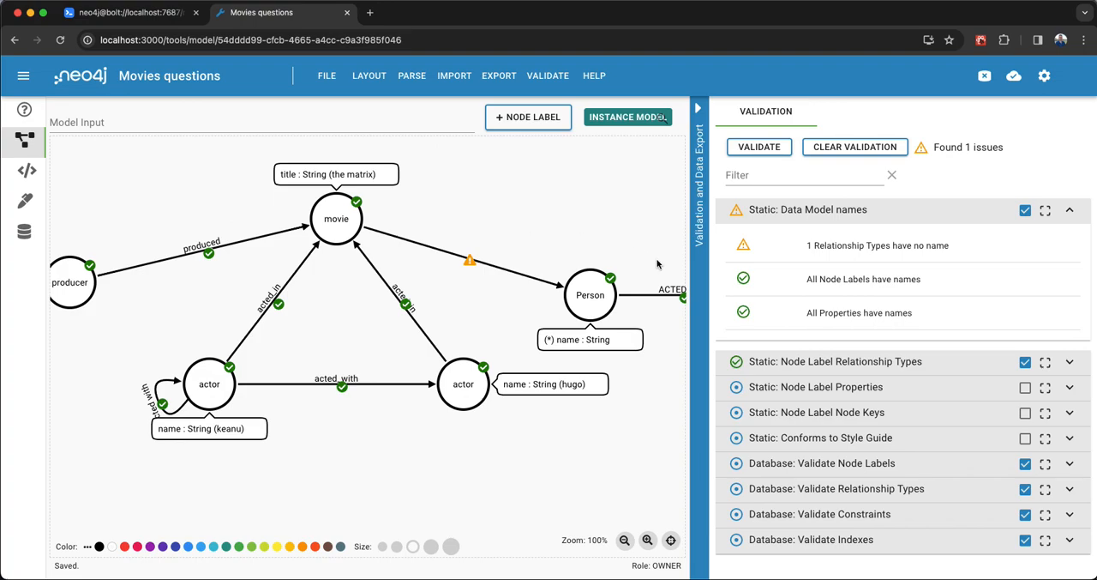
left_click(705, 286)
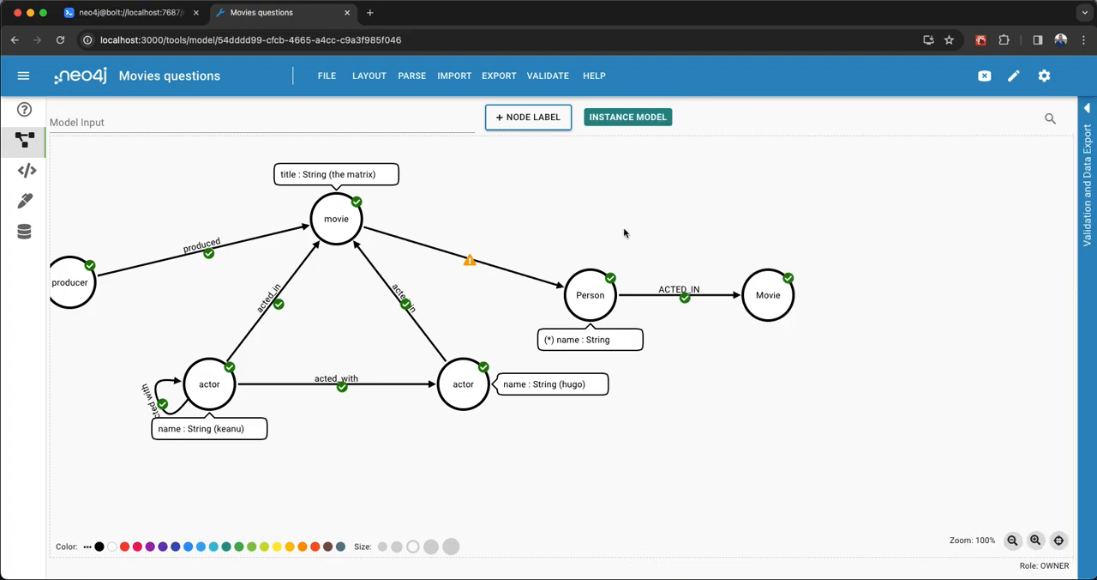